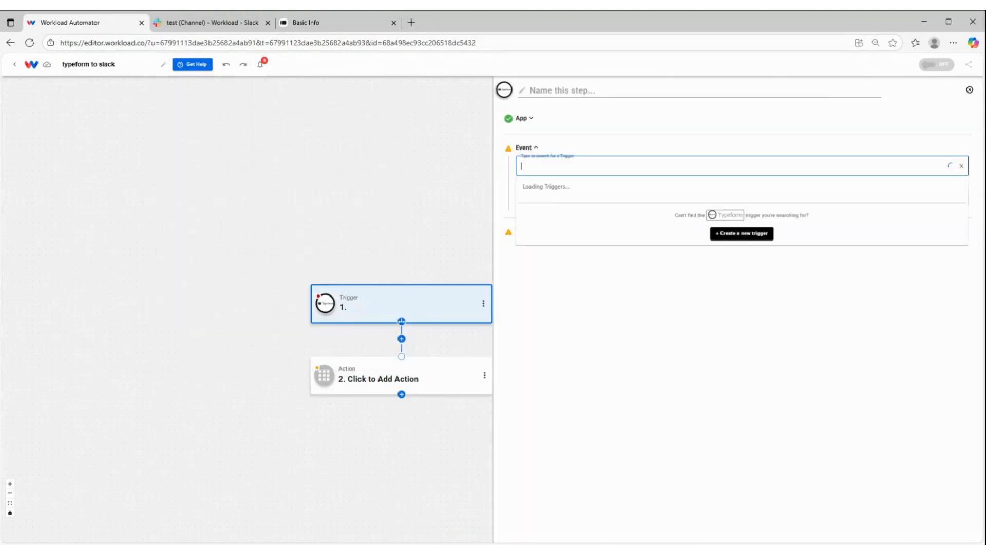
# Set the Typeform trigger event to New Entry and keep the already connected Typeform account
pyautogui.click(579, 196)
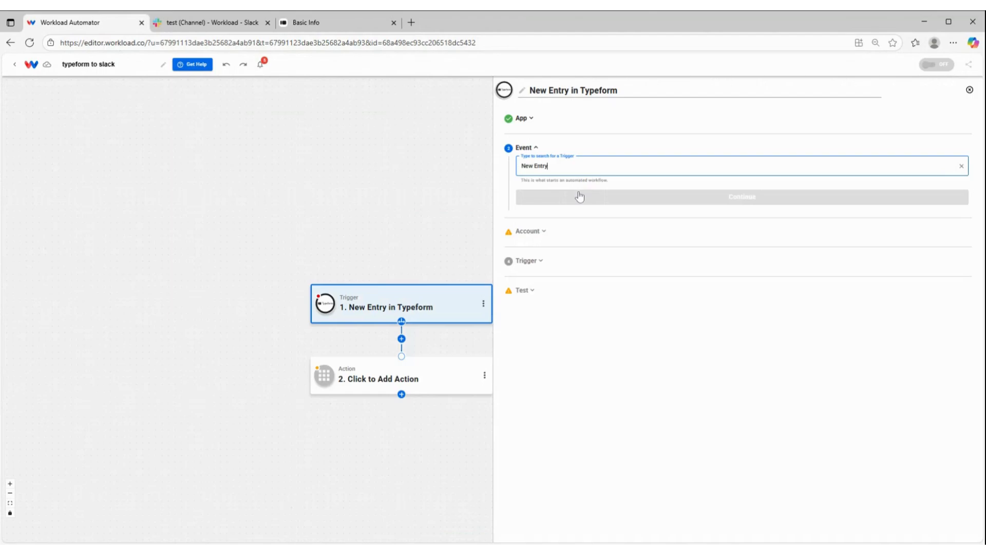
pyautogui.click(588, 202)
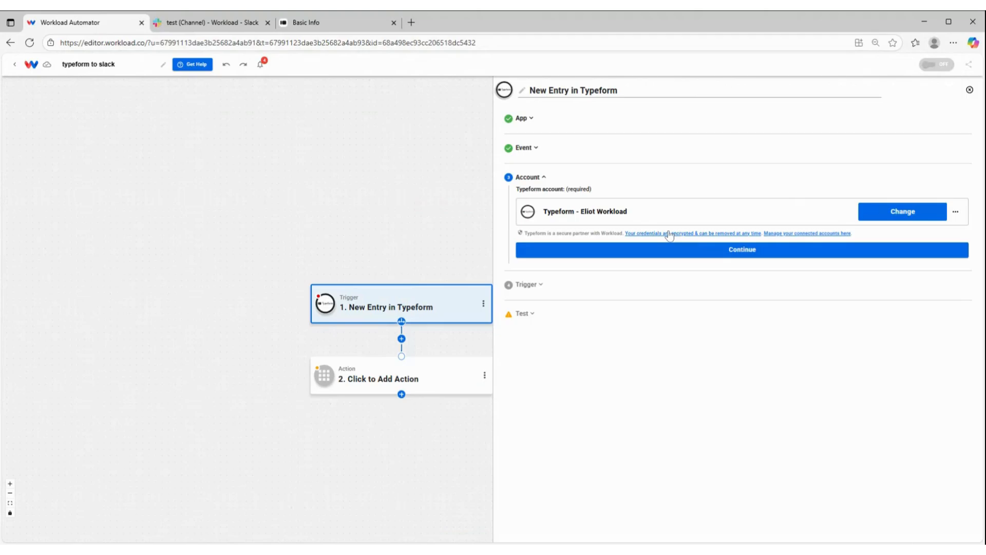
pyautogui.click(580, 250)
# Select the form with ID CpMMm2cQ for the trigger and run the trigger test
pyautogui.click(579, 245)
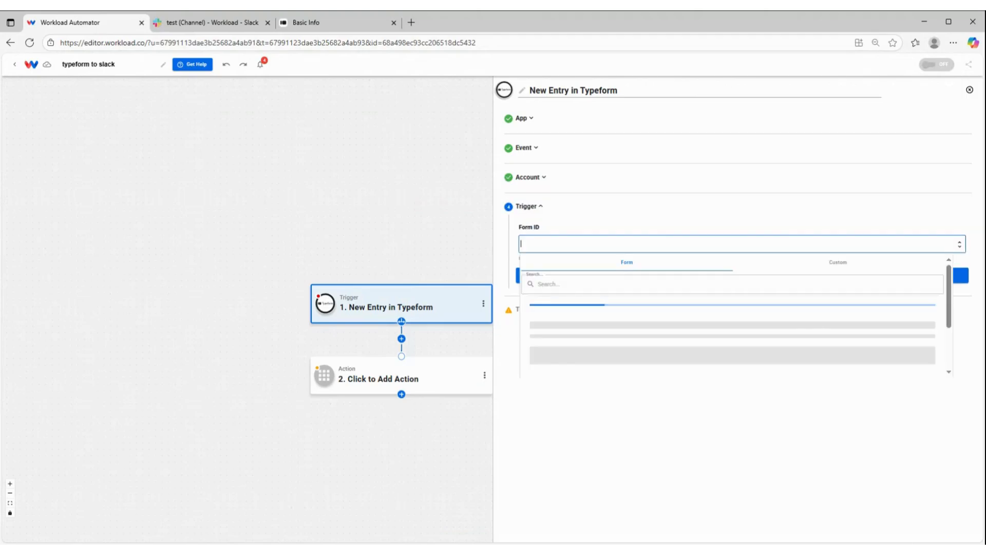
pyautogui.click(581, 354)
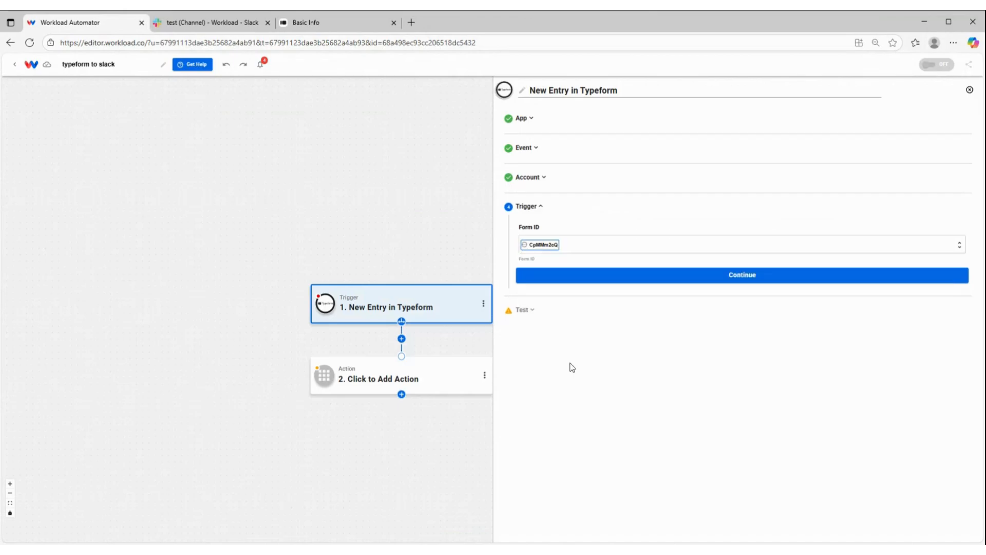
pyautogui.click(559, 276)
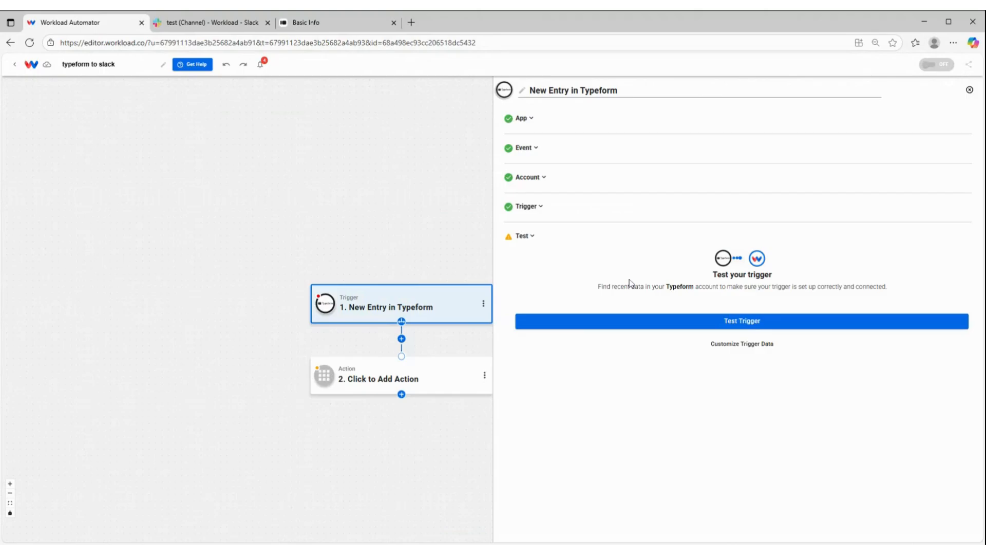
pyautogui.click(698, 327)
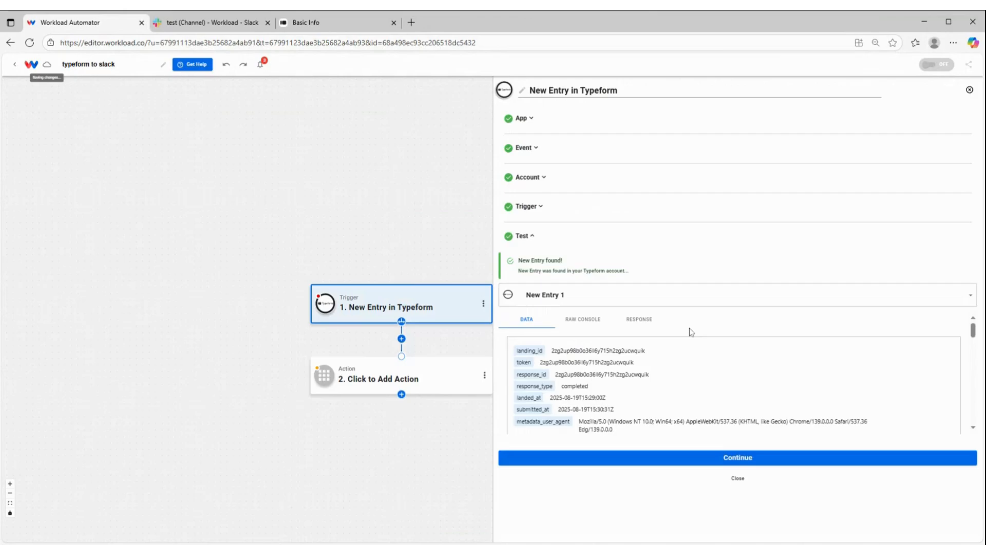
# Examine the data fields of the sample entry New Entry 1, from the metadata through to the last answers
pyautogui.scroll(-1, 651, 373)
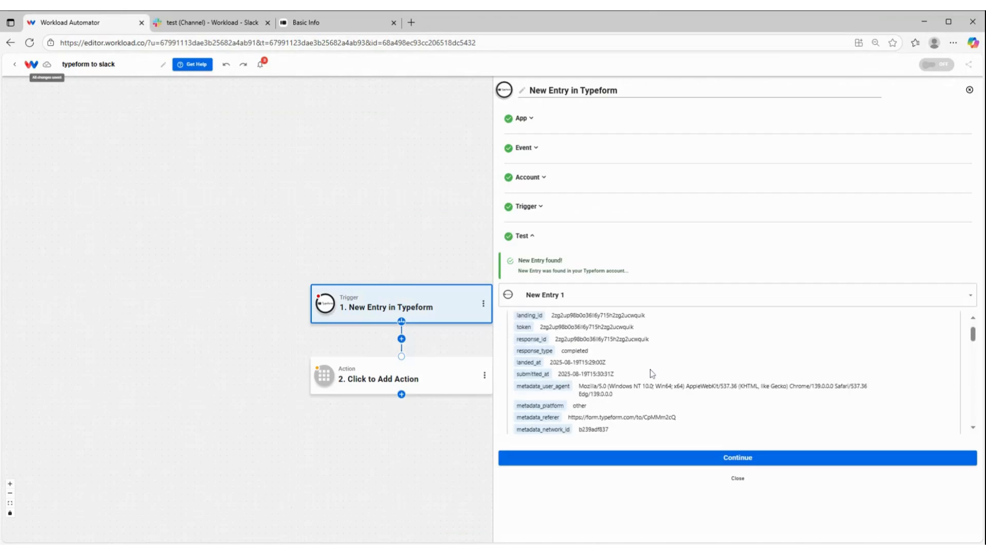
pyautogui.scroll(-10, 652, 374)
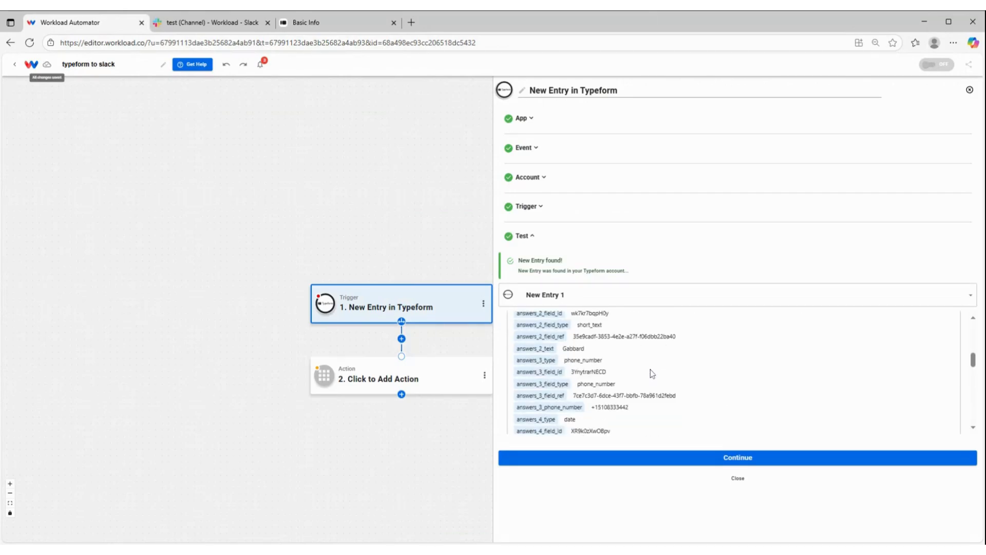
pyautogui.scroll(3, 650, 368)
pyautogui.scroll(5, 611, 345)
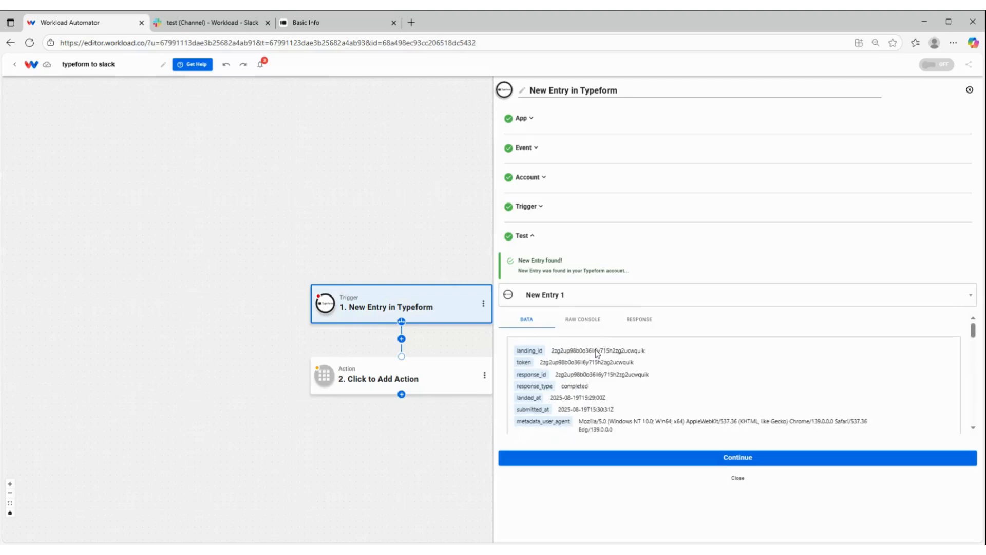
pyautogui.scroll(-5, 600, 356)
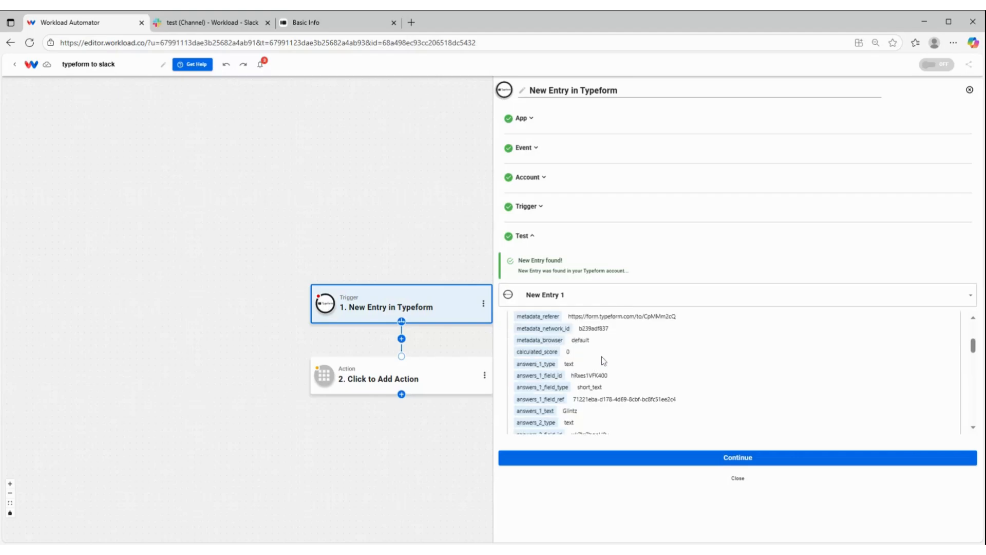
pyautogui.scroll(-5, 603, 361)
pyautogui.scroll(-5, 594, 358)
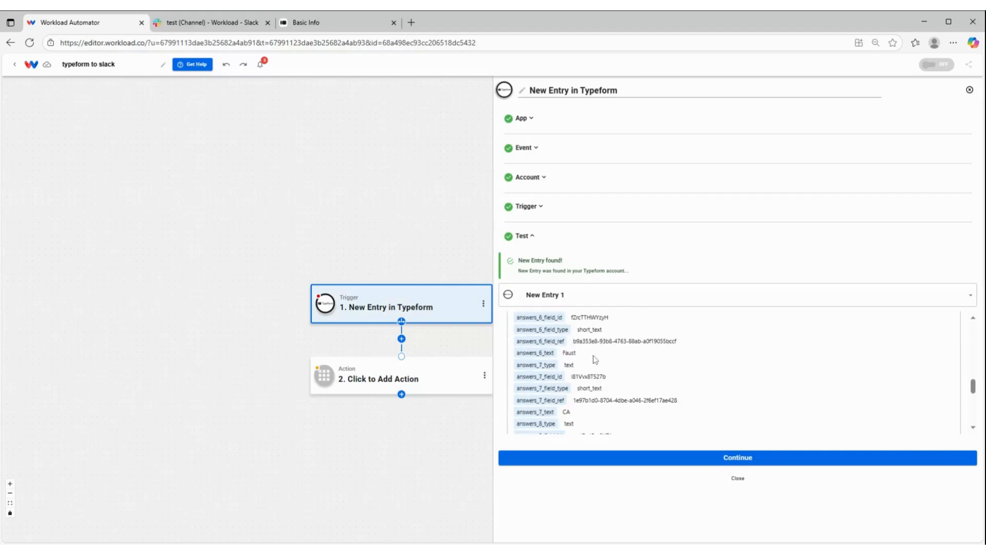
pyautogui.scroll(-3, 594, 359)
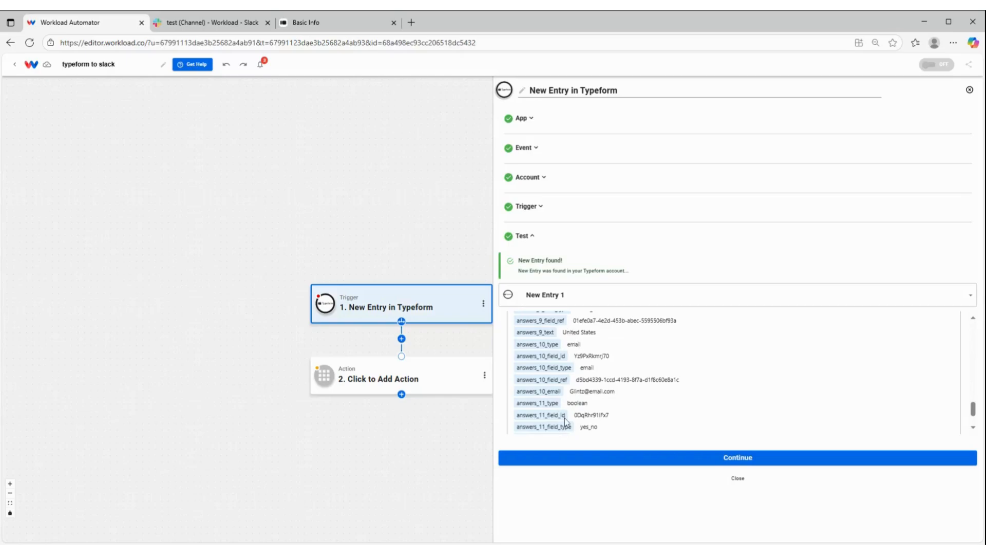
pyautogui.scroll(-2, 565, 417)
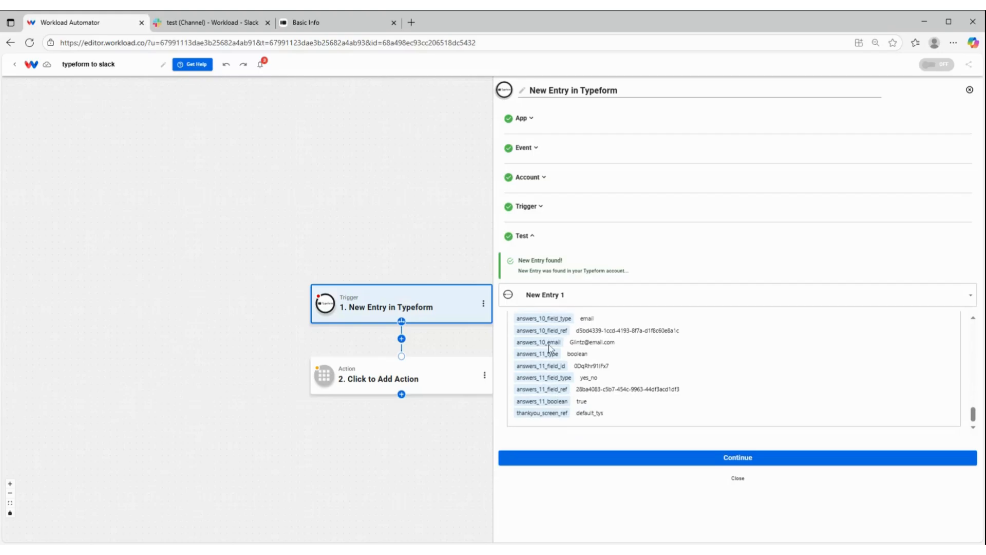
pyautogui.scroll(1, 548, 347)
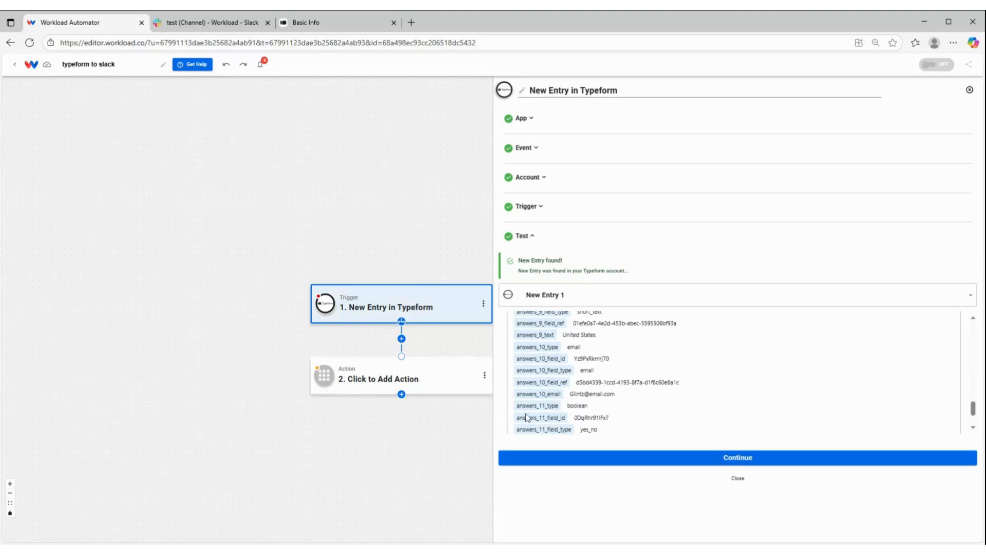
pyautogui.scroll(1, 575, 381)
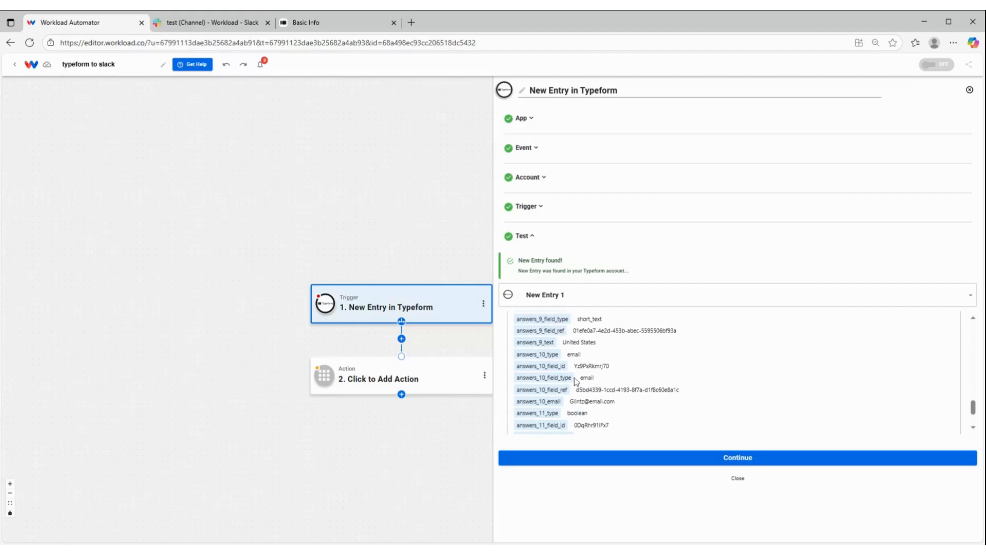
pyautogui.scroll(2, 575, 381)
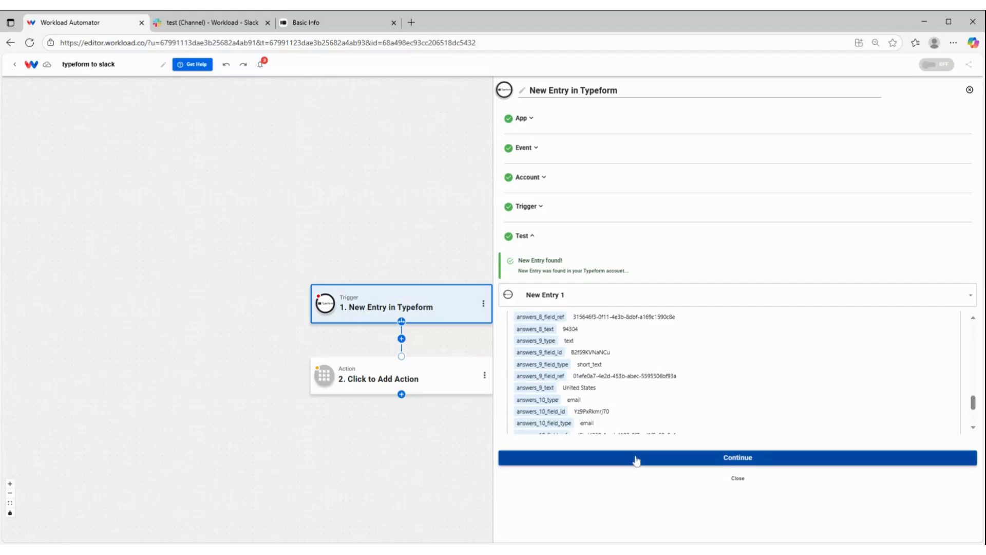
# Finish the trigger setup and choose Slack as the app for the second step's action
pyautogui.click(636, 459)
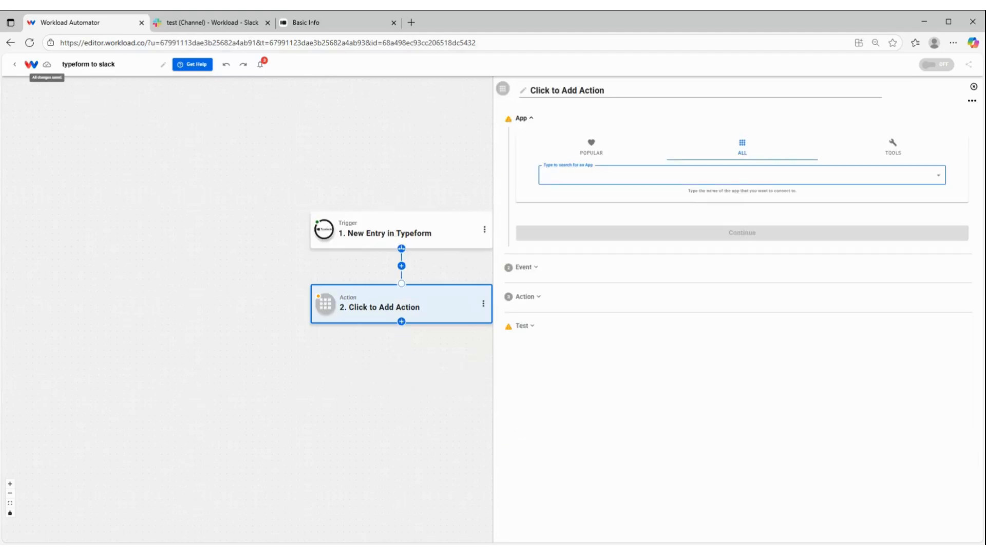
pyautogui.write('slack')
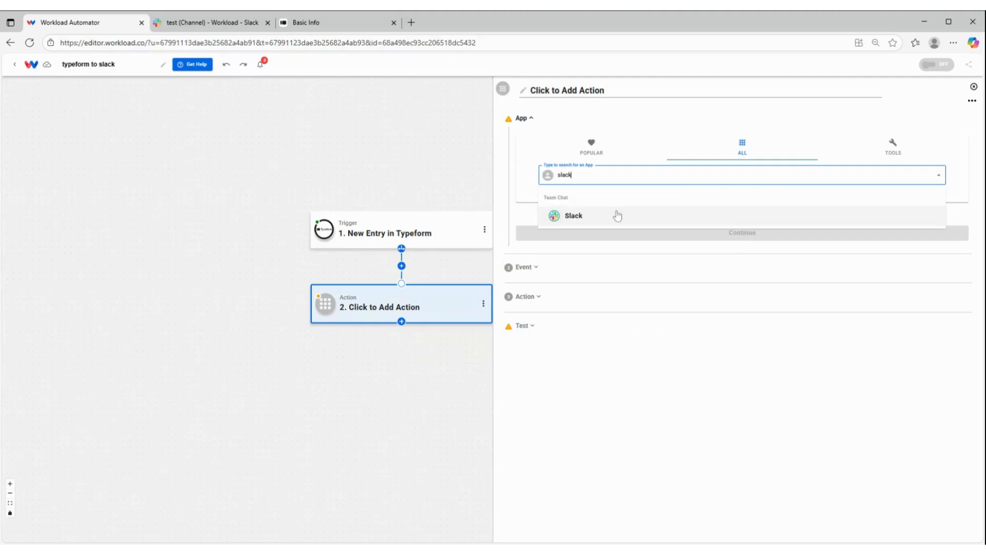
pyautogui.click(614, 224)
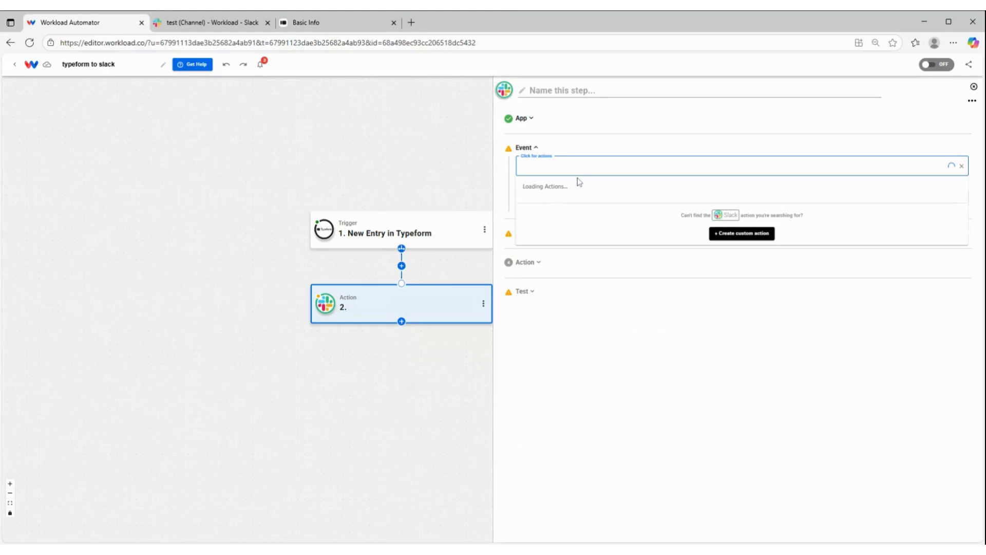
# Set the Slack action event to Send Channel Message
pyautogui.scroll(-5, 590, 314)
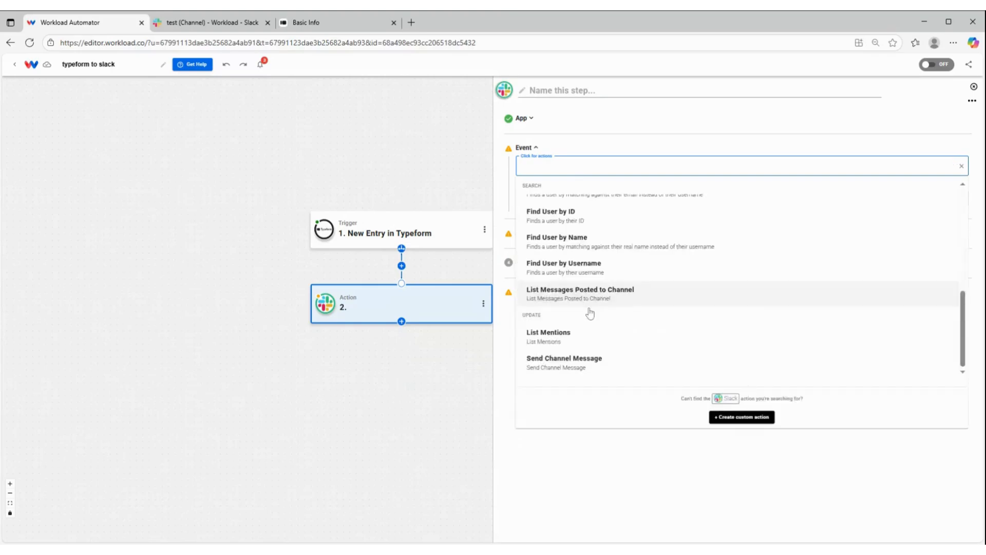
pyautogui.click(590, 362)
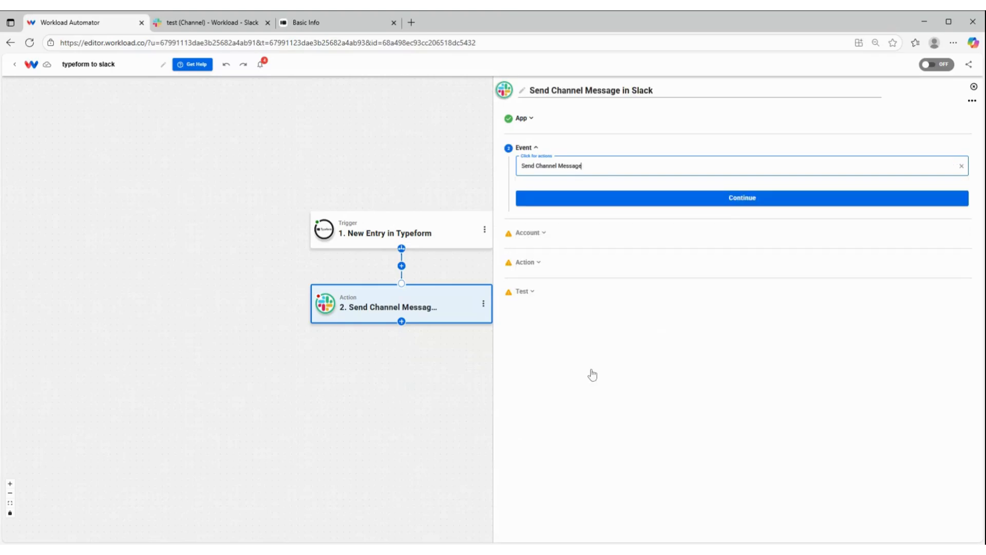
pyautogui.click(652, 195)
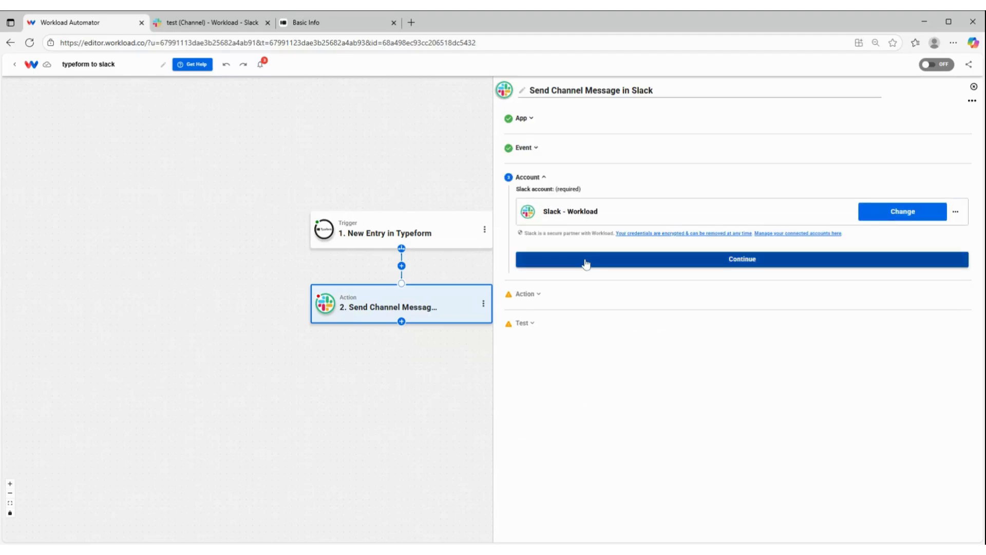
# Keep the connected Slack - Workload account and choose test as the channel for the message
pyautogui.click(585, 263)
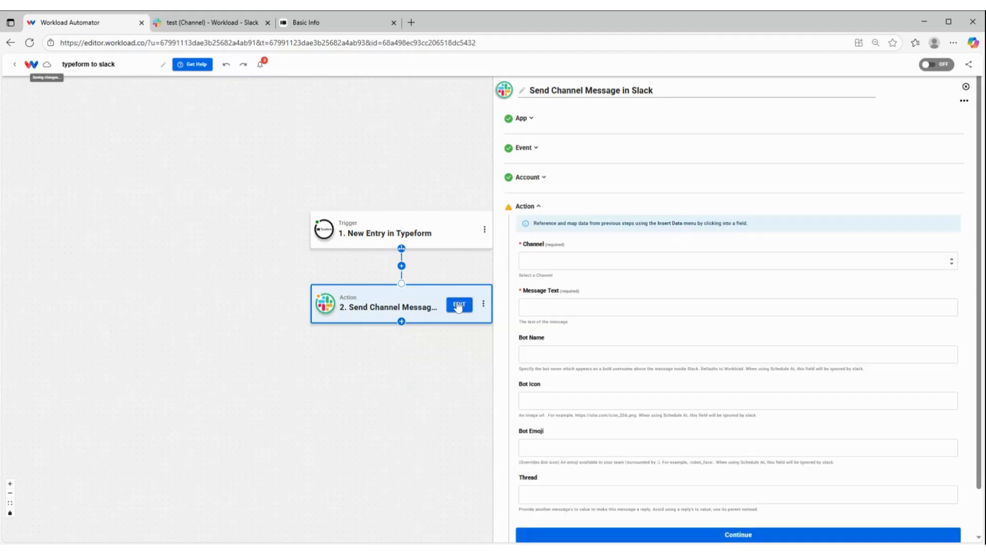
pyautogui.click(540, 261)
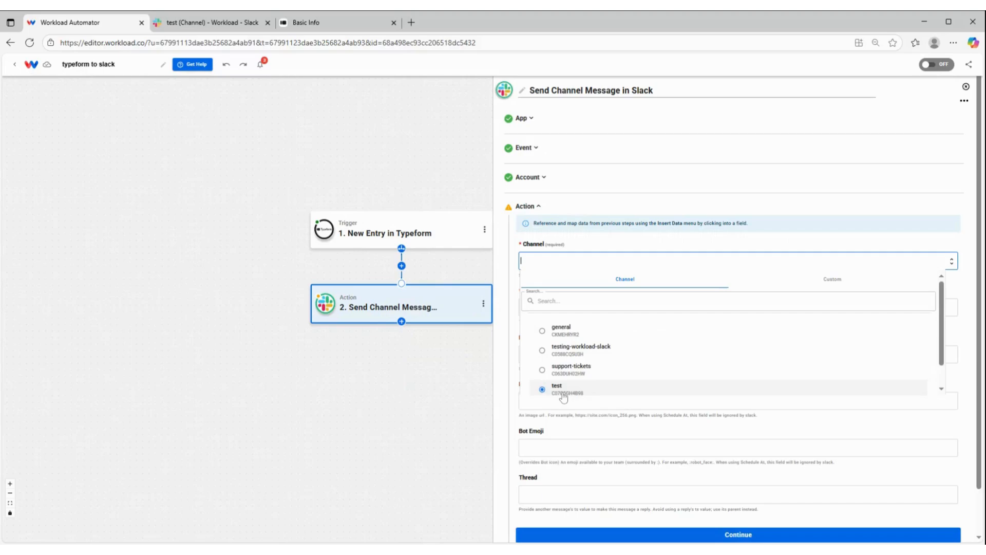
pyautogui.click(563, 393)
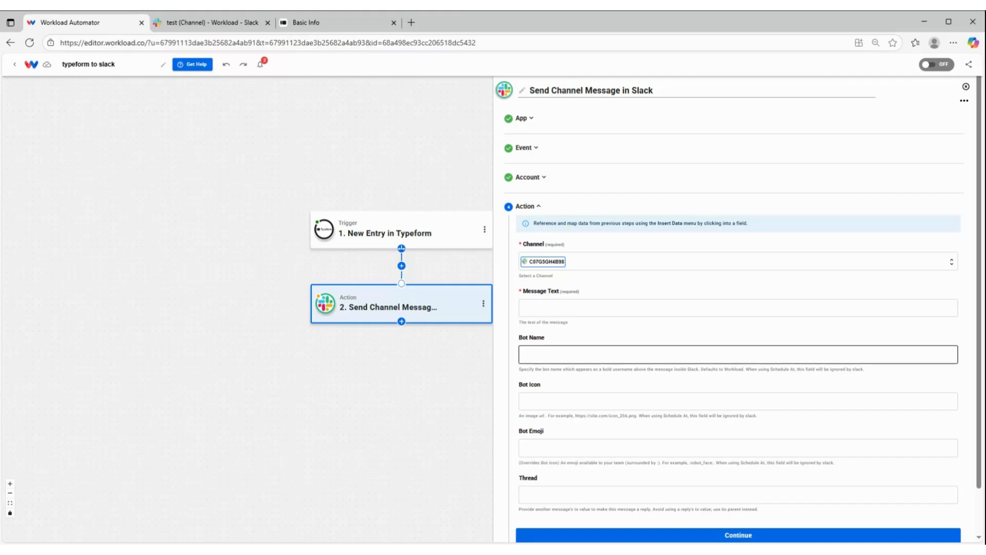
# Map the Typeform values answers_1_text and answers_2_text into the Bot Name of the Slack message
pyautogui.click(738, 354)
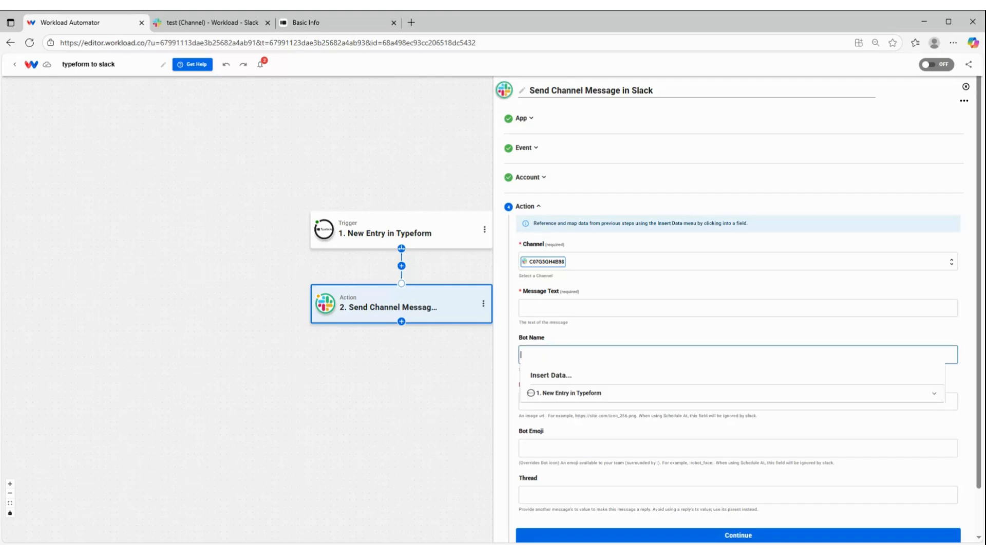
pyautogui.click(576, 396)
pyautogui.scroll(-5, 591, 460)
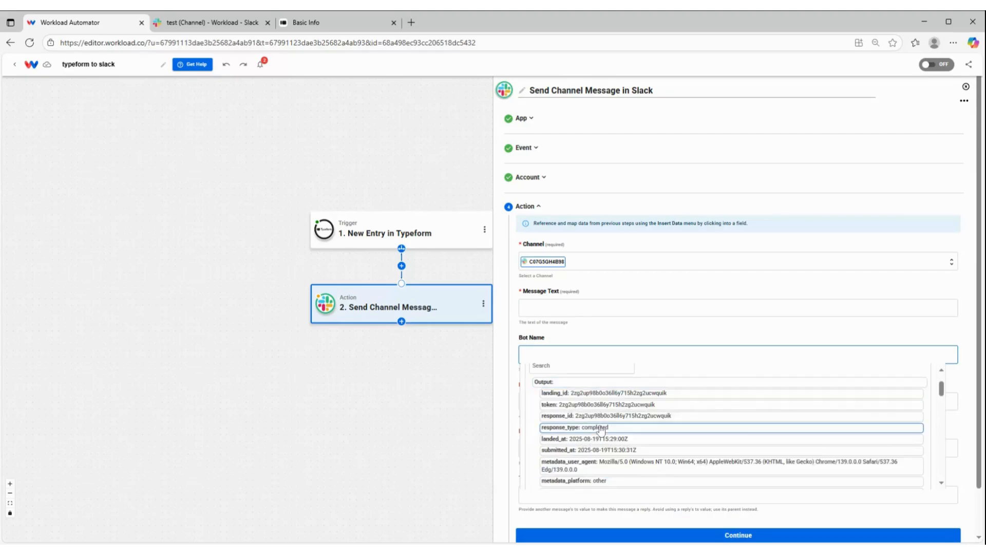
pyautogui.scroll(-2, 607, 437)
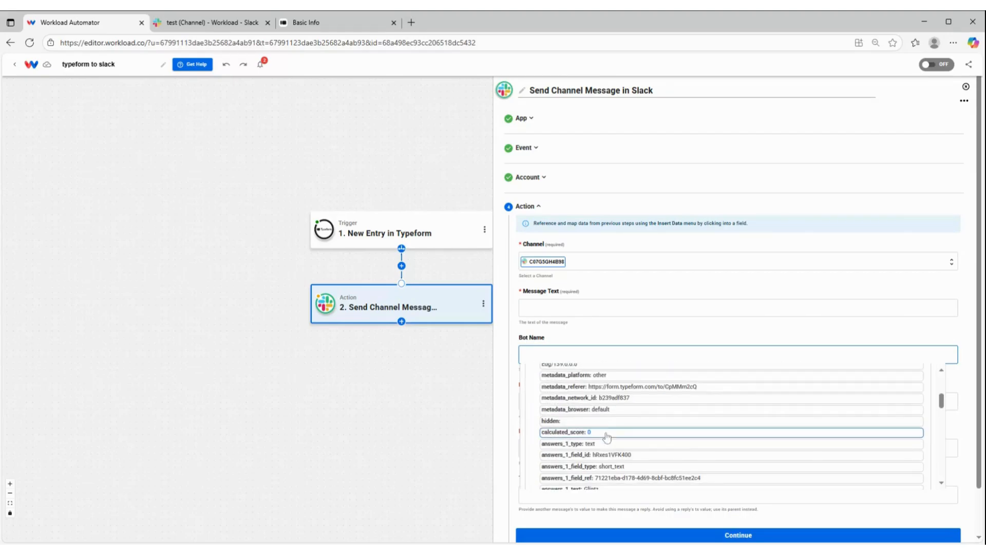
pyautogui.scroll(-2, 608, 434)
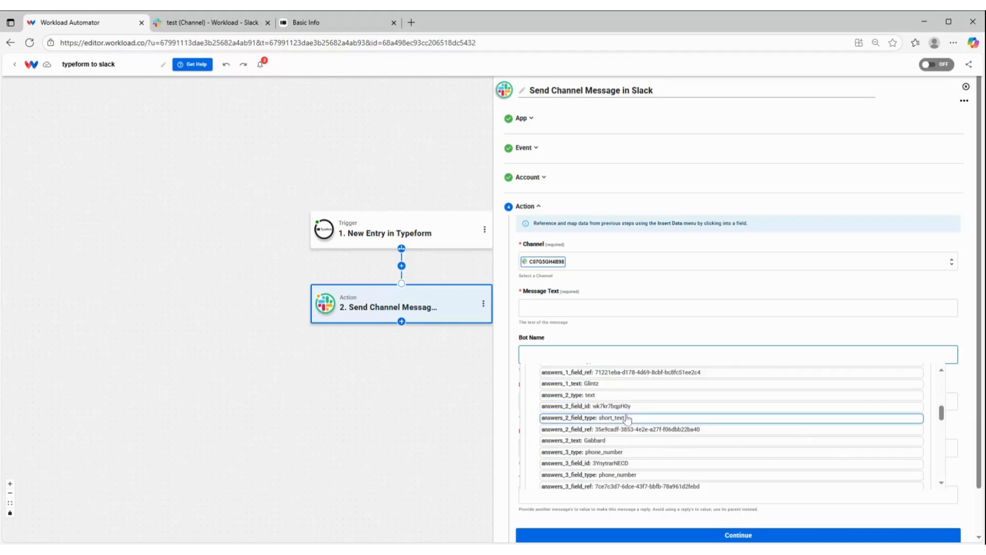
pyautogui.click(598, 384)
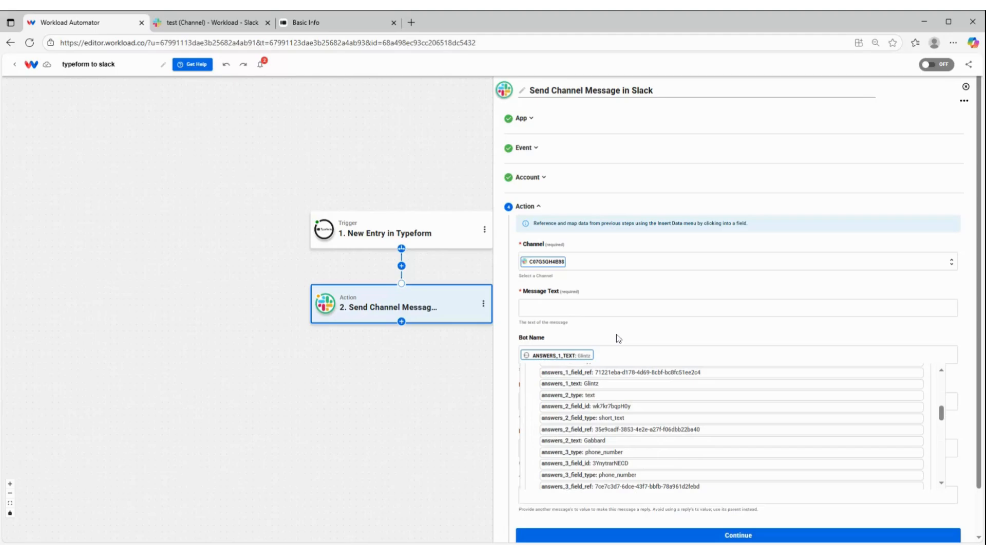
pyautogui.click(619, 354)
pyautogui.click(622, 440)
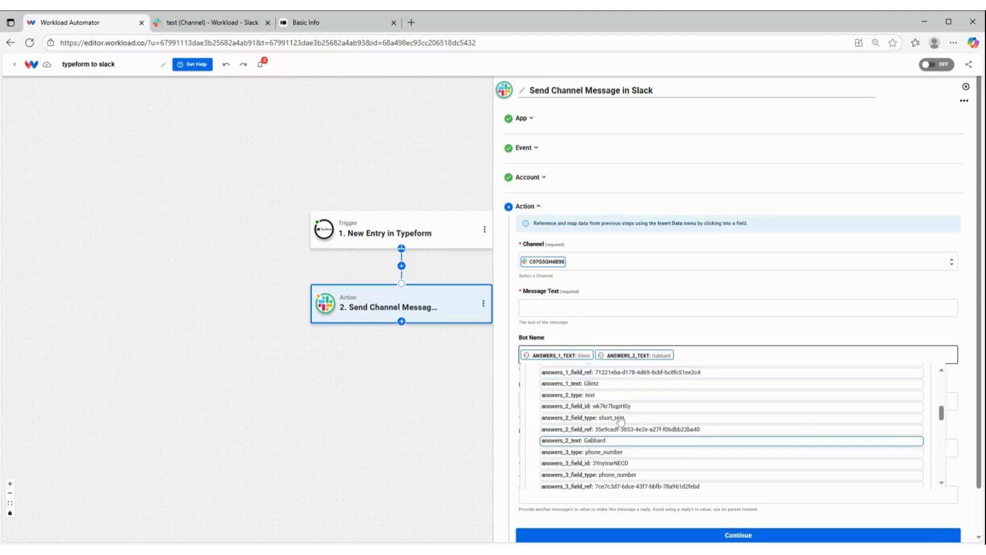
# Insert the Typeform value answers_3_phone_number into the Message Text of the Slack message
pyautogui.click(626, 308)
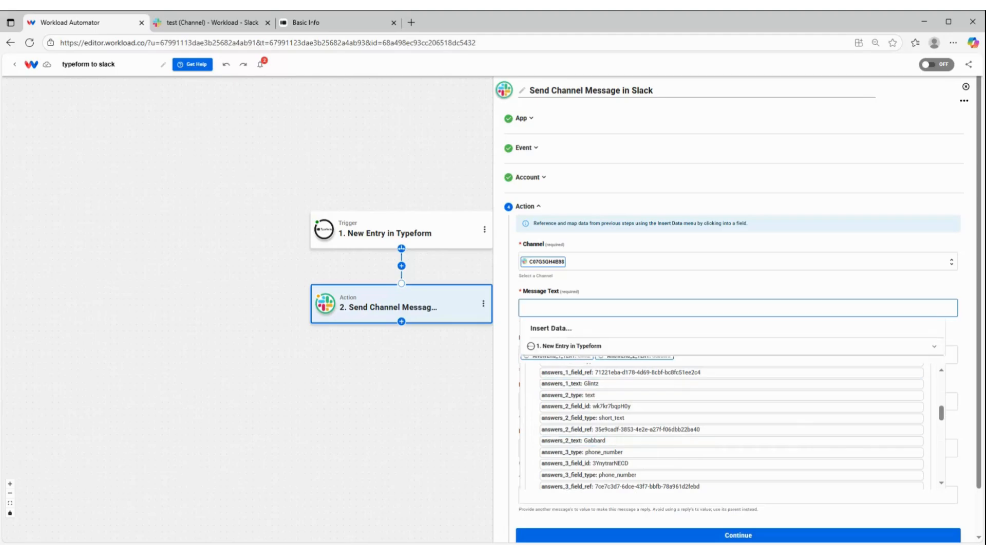
pyautogui.click(570, 349)
pyautogui.scroll(-1, 570, 352)
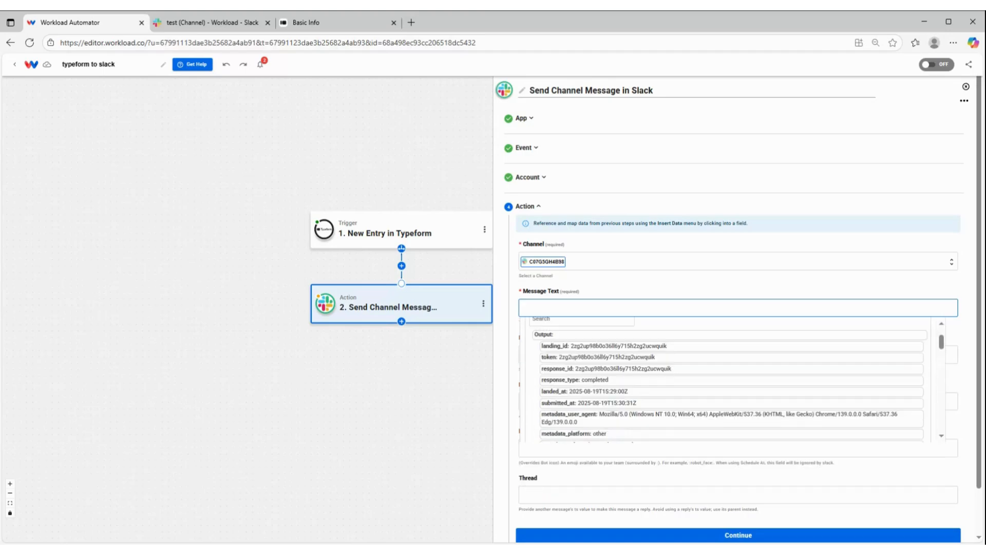
pyautogui.scroll(-3, 576, 381)
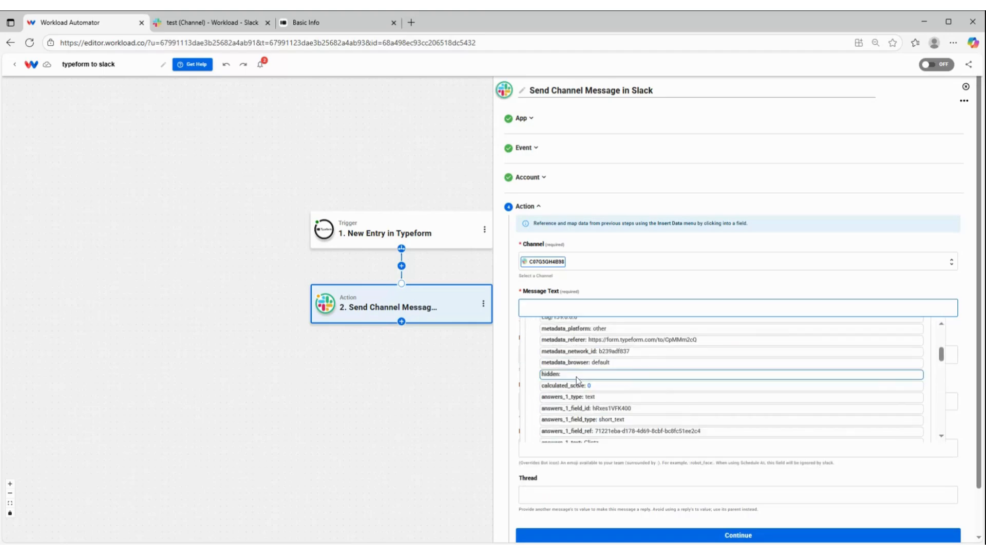
pyautogui.scroll(-1, 577, 381)
pyautogui.scroll(-3, 578, 381)
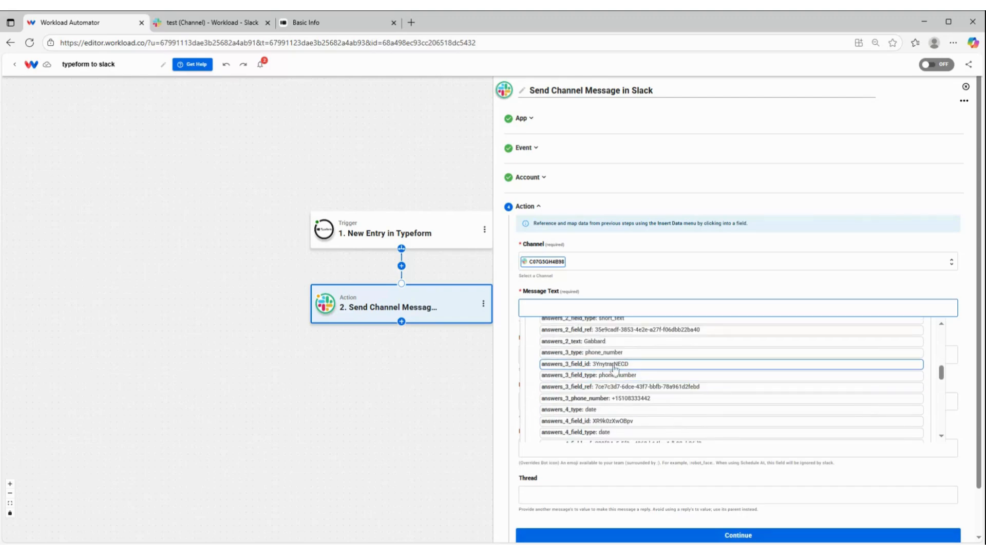
pyautogui.click(633, 399)
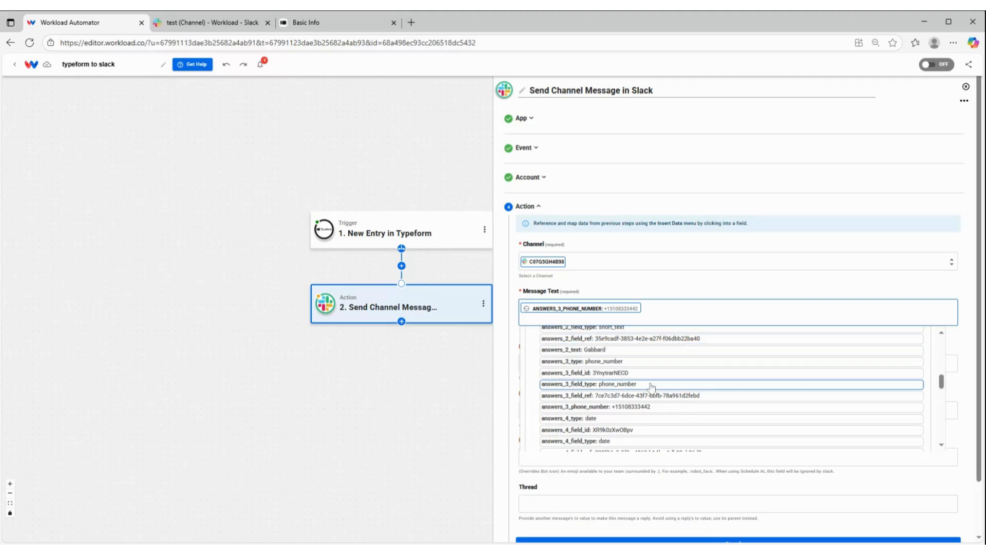
# Add the Typeform value answers_5_text on a new line of the Slack Message Text
pyautogui.scroll(-1, 651, 387)
pyautogui.scroll(-1, 650, 383)
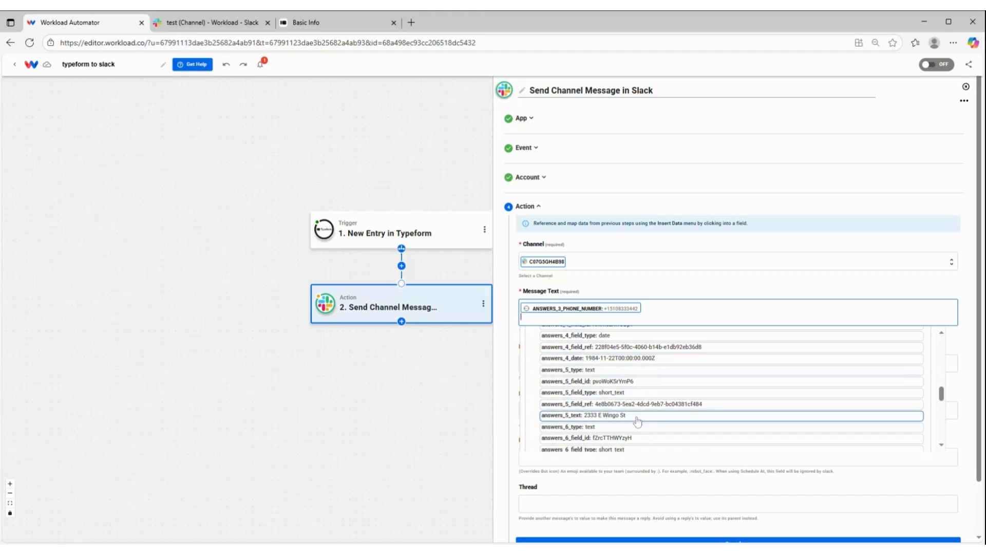
pyautogui.click(638, 419)
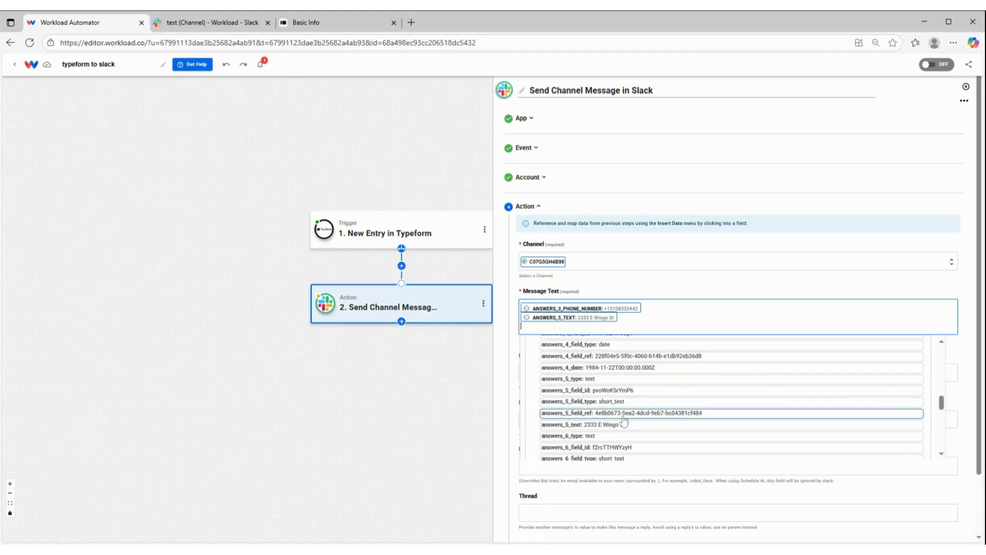
# Add a Message Text line with the Typeform values answers_6_text, a comma, answers_7_text and answers_8_text
pyautogui.scroll(-2, 631, 395)
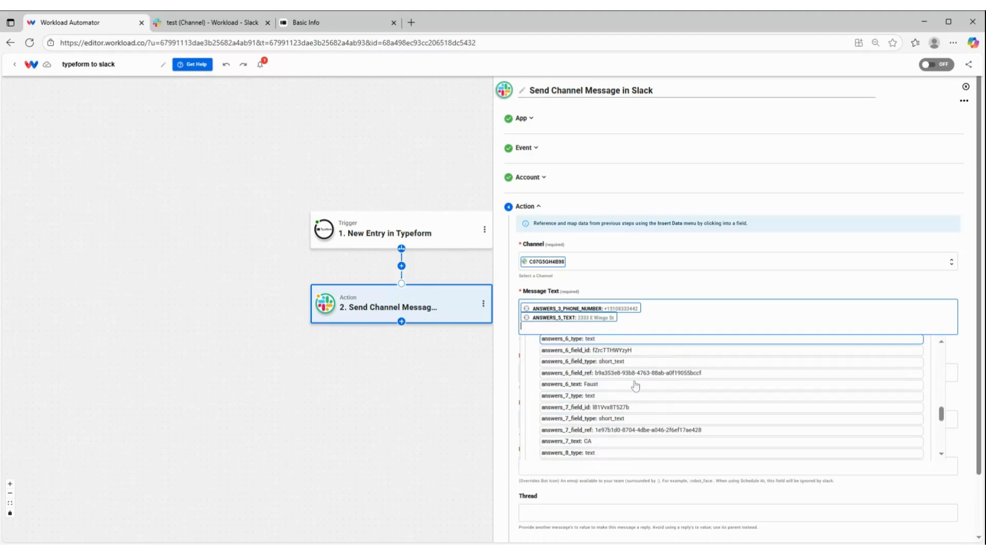
pyautogui.click(636, 384)
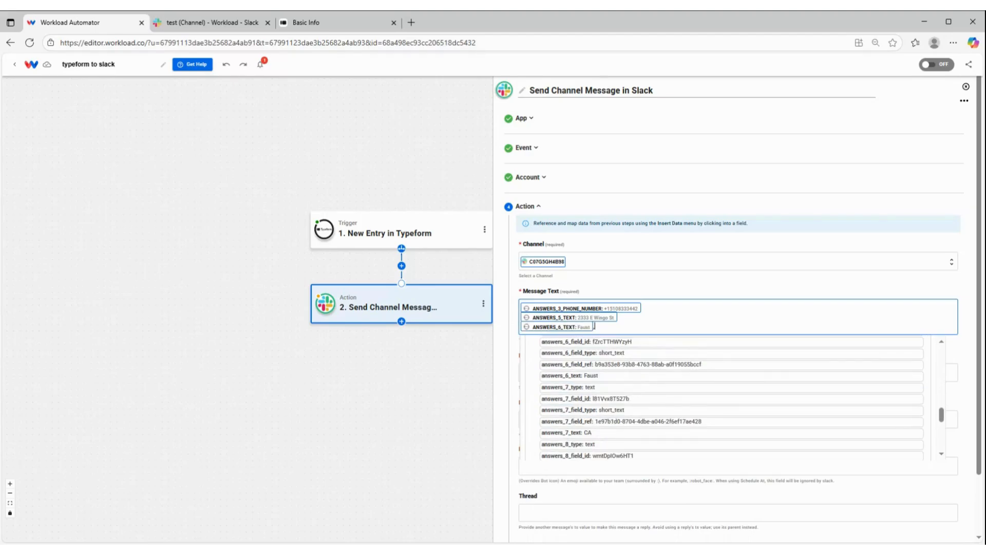
pyautogui.click(585, 433)
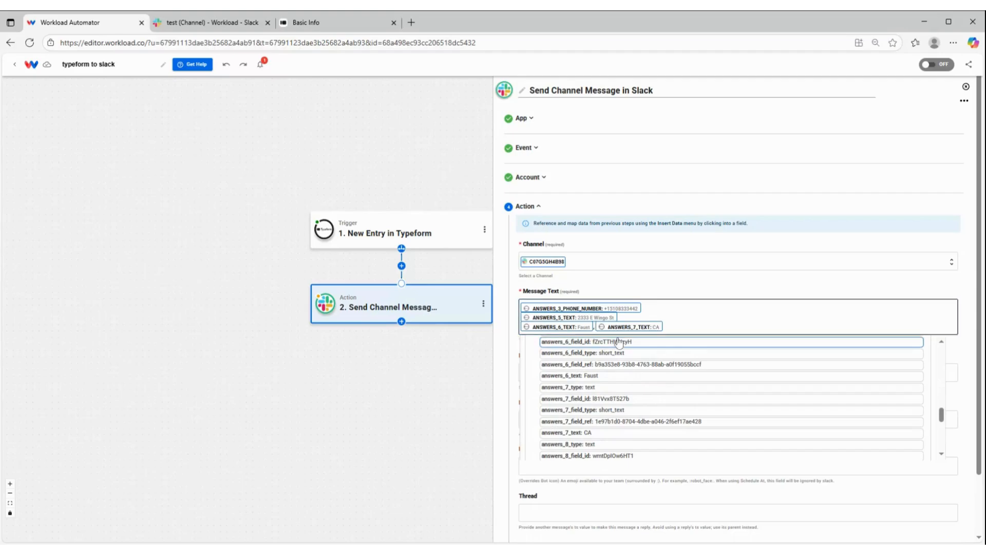
pyautogui.scroll(-2, 628, 417)
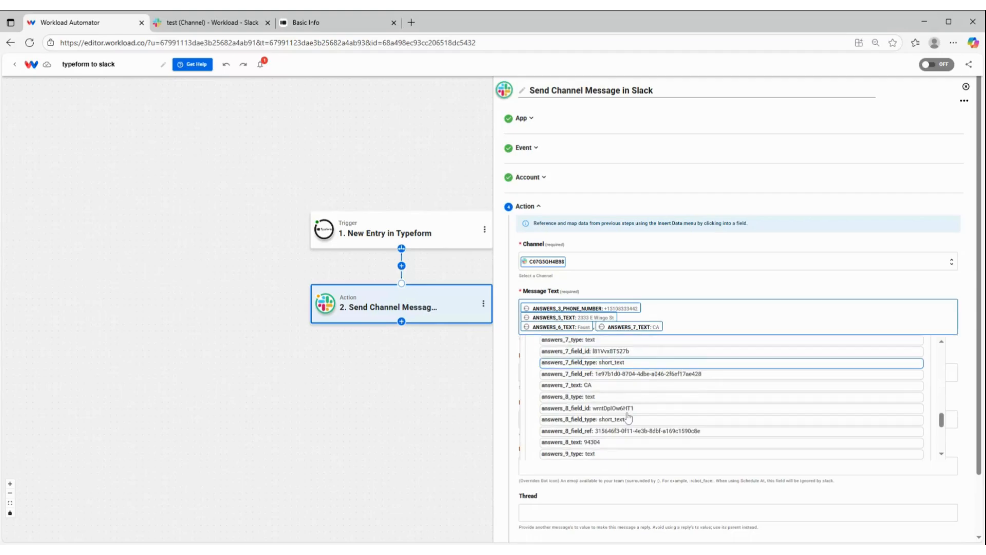
pyautogui.scroll(-1, 616, 429)
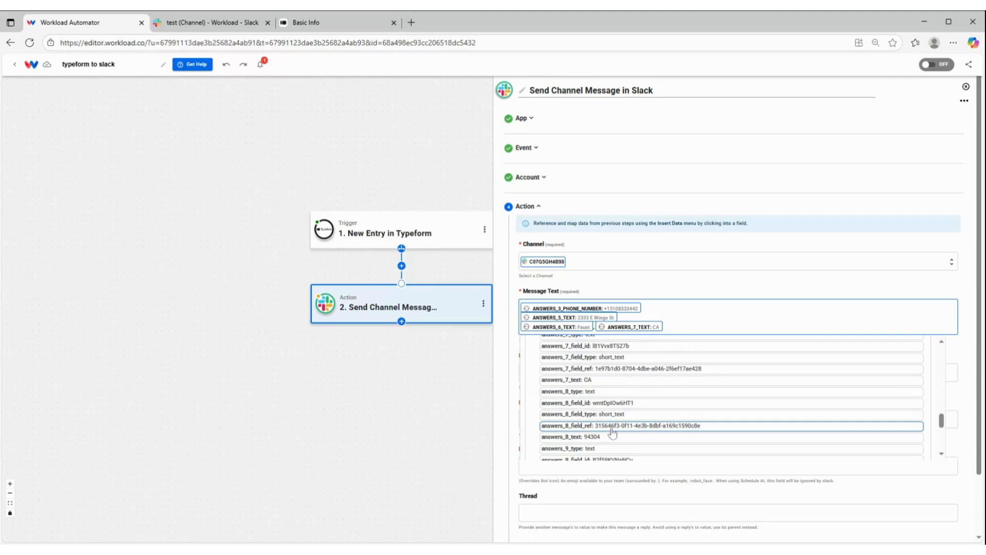
pyautogui.click(611, 436)
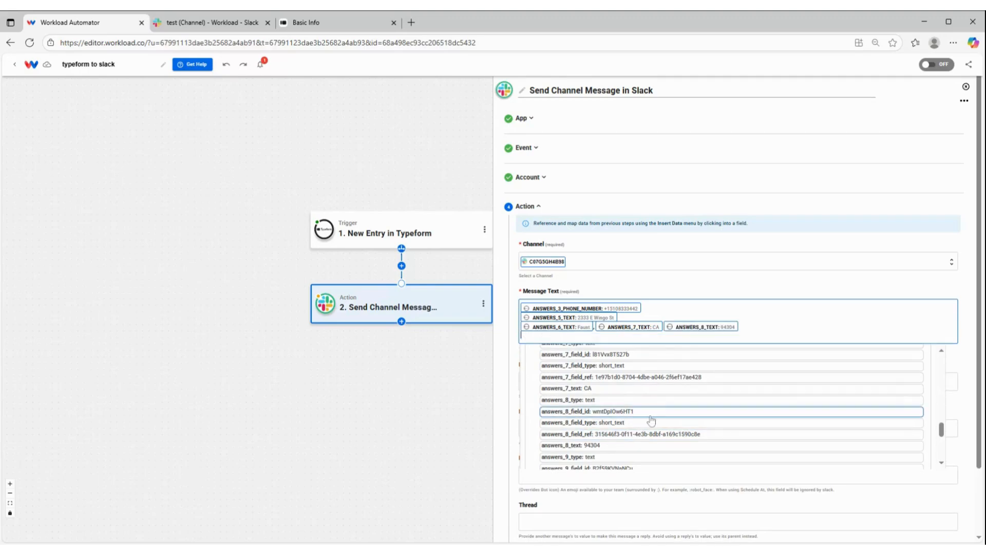
# Add the Typeform values answers_9_text and answers_10_email to the Message Text, each on its own line
pyautogui.scroll(-4, 636, 417)
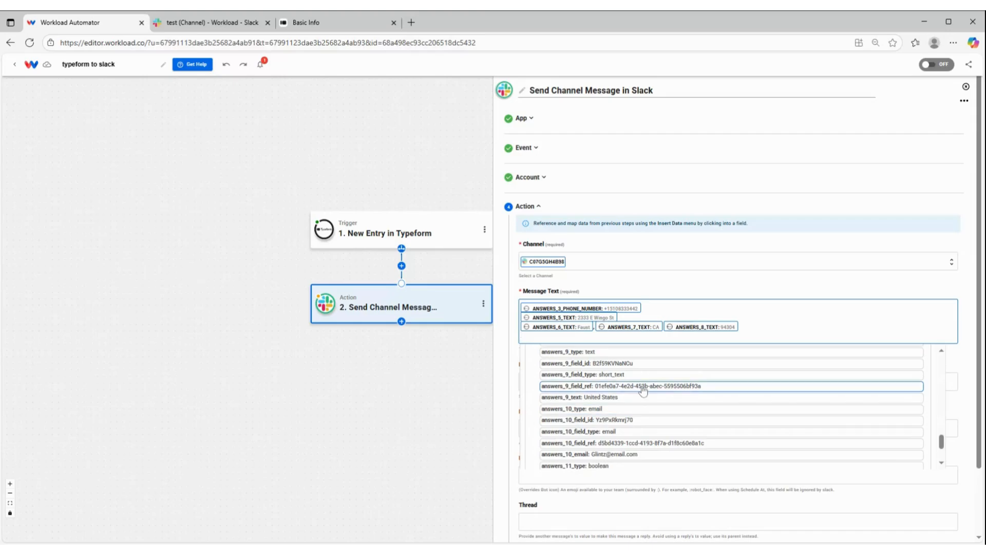
pyautogui.click(632, 400)
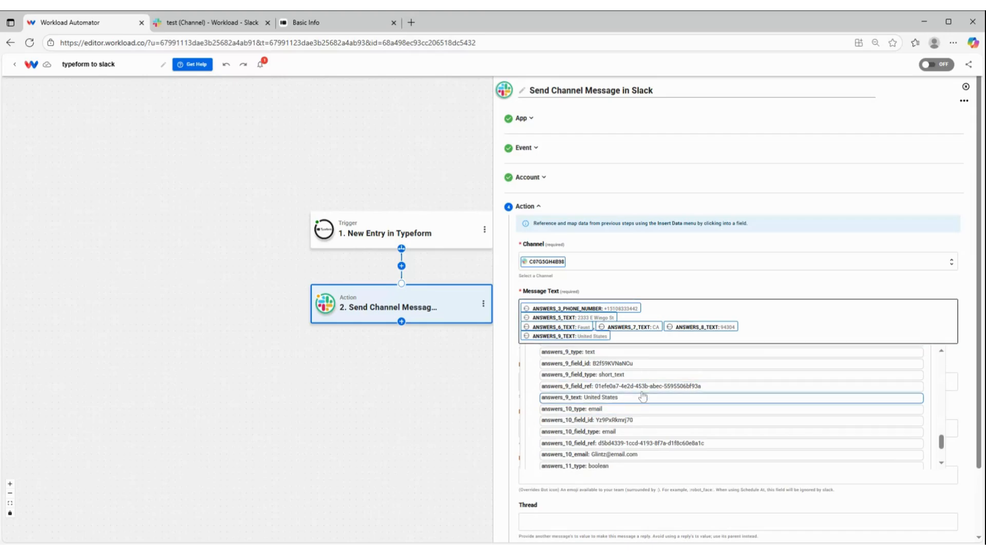
pyautogui.scroll(-1, 622, 416)
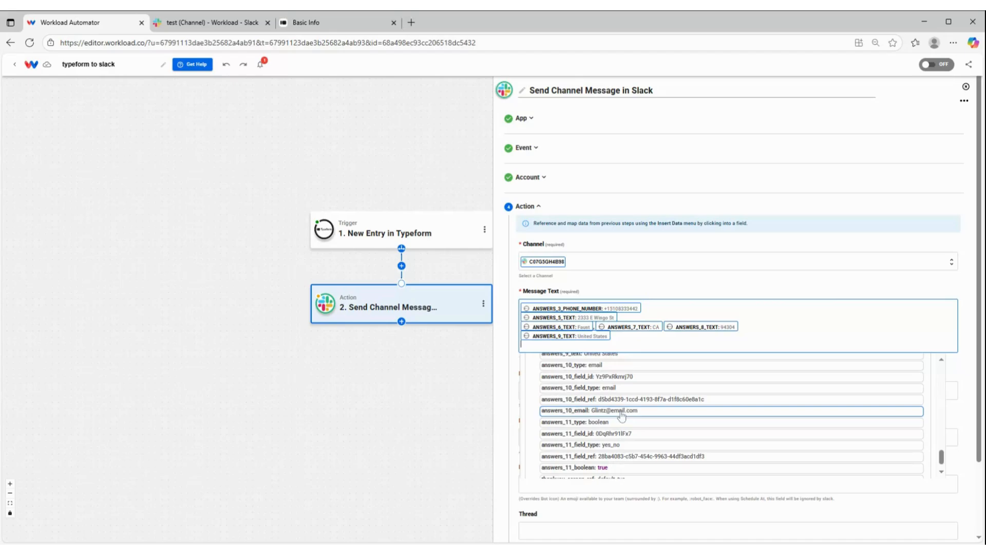
pyautogui.click(622, 410)
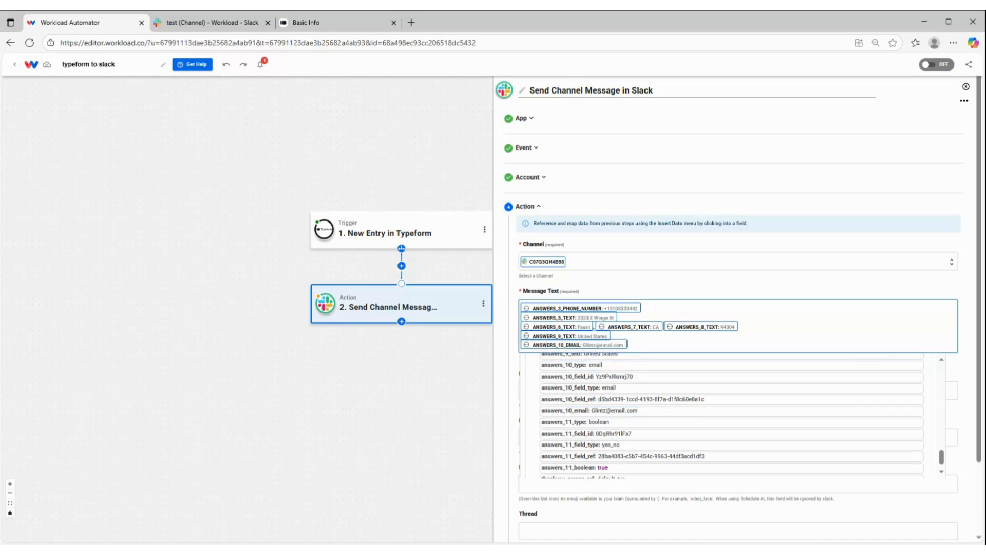
# Add a final Message Text line reading "mailing list:" followed by the Typeform value answers_11_boolean
pyautogui.scroll(-1, 622, 427)
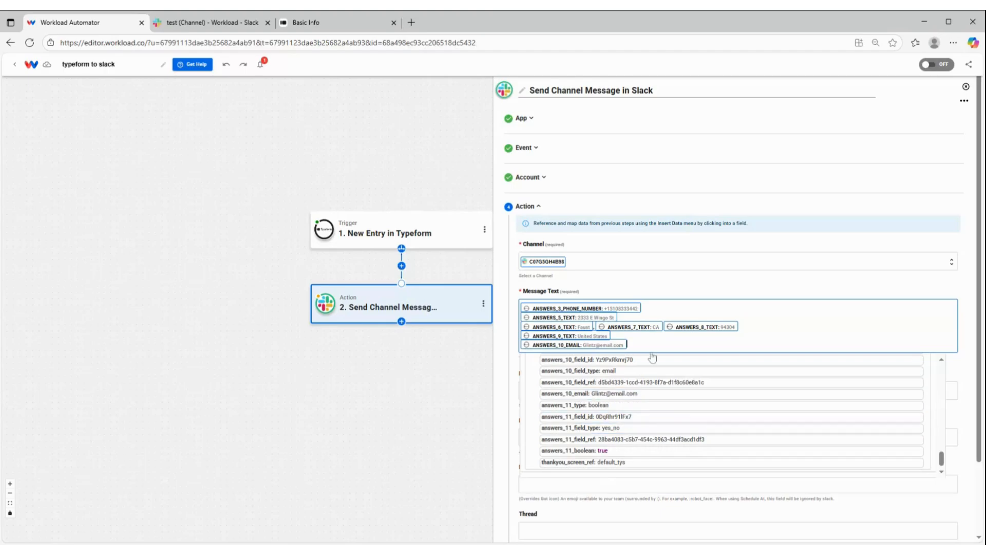
pyautogui.press('Return')
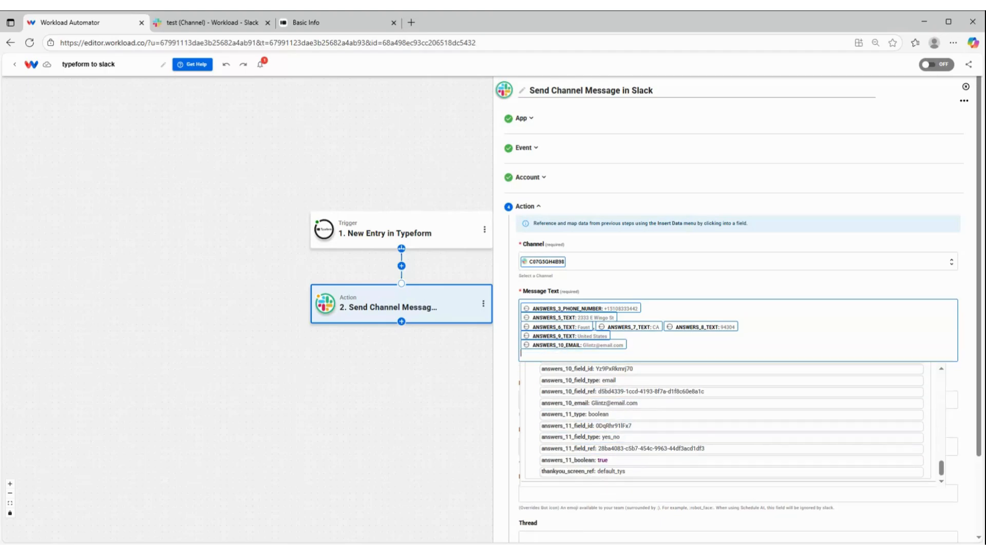
pyautogui.write('mailing')
pyautogui.write('list:')
pyautogui.click(575, 460)
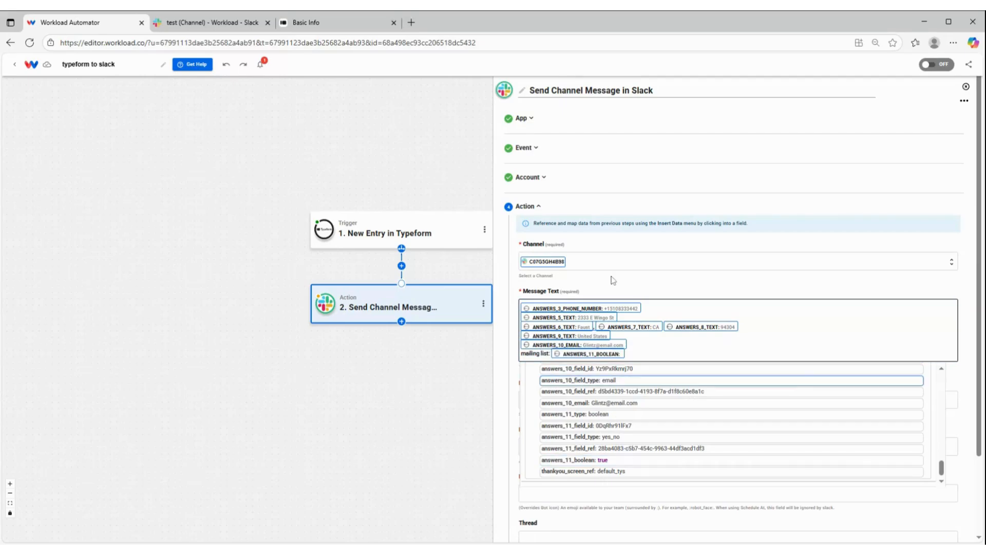
pyautogui.click(614, 281)
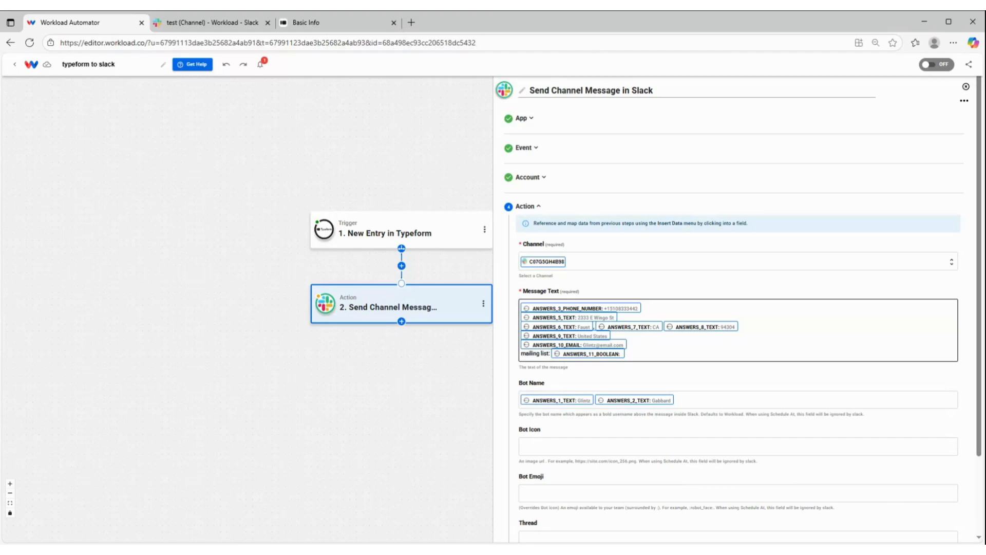
# Accept the Slack message setup, test the Send Channel Message action, review the returned data and finish the action
pyautogui.scroll(-2, 591, 293)
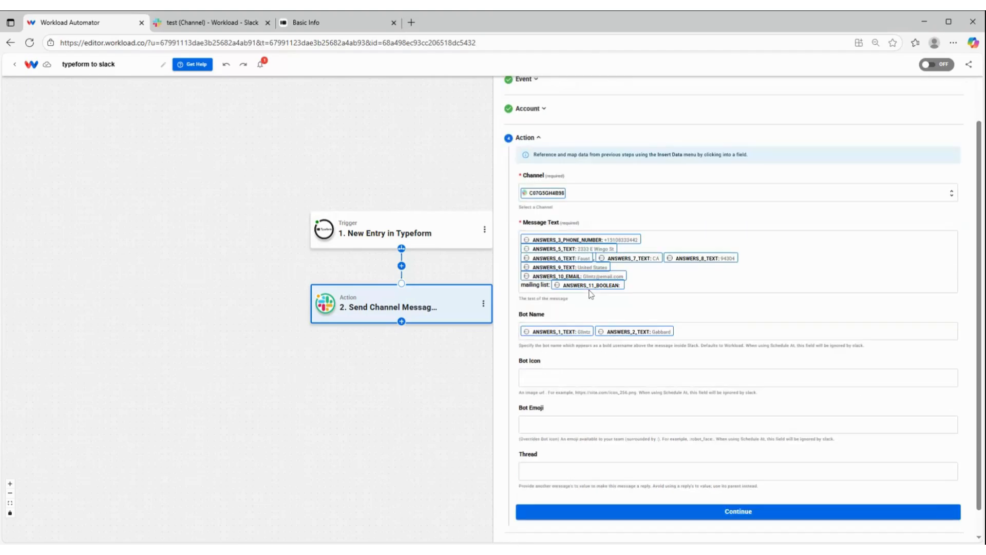
pyautogui.scroll(-1, 591, 294)
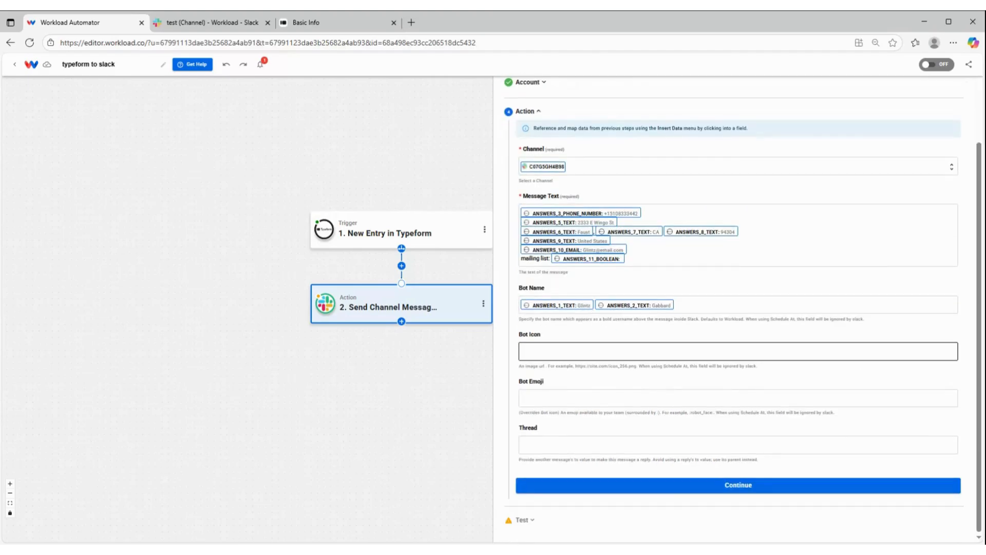
pyautogui.click(679, 494)
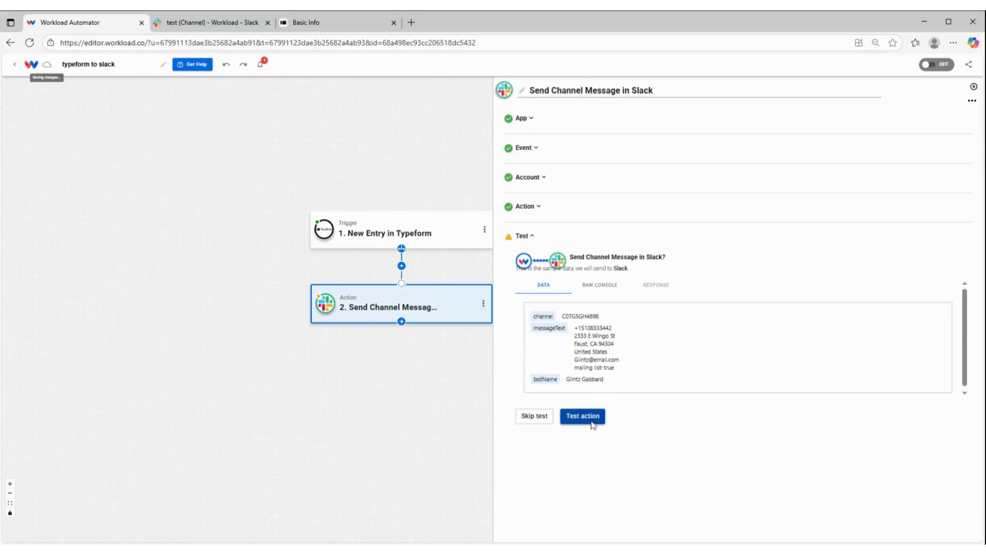
pyautogui.click(592, 422)
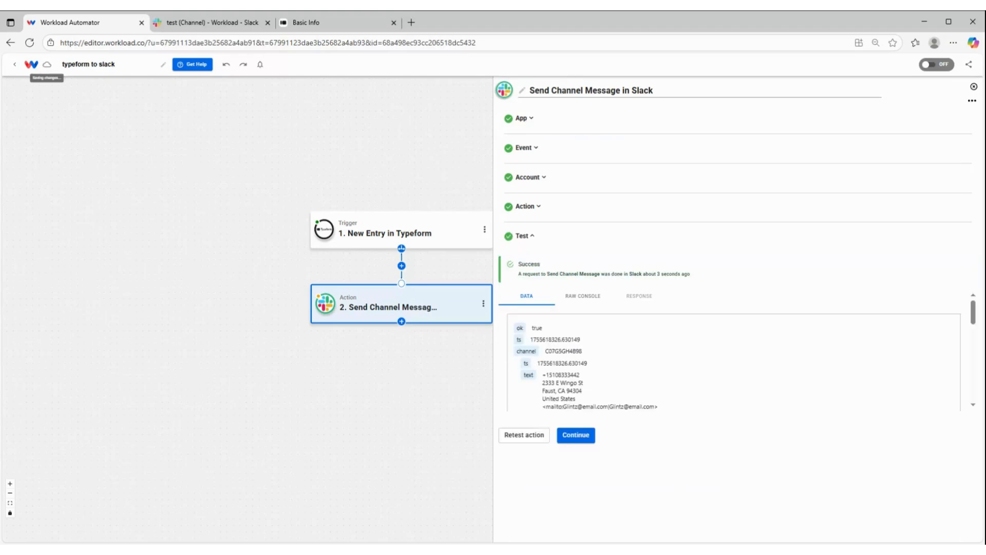
pyautogui.scroll(-1, 649, 388)
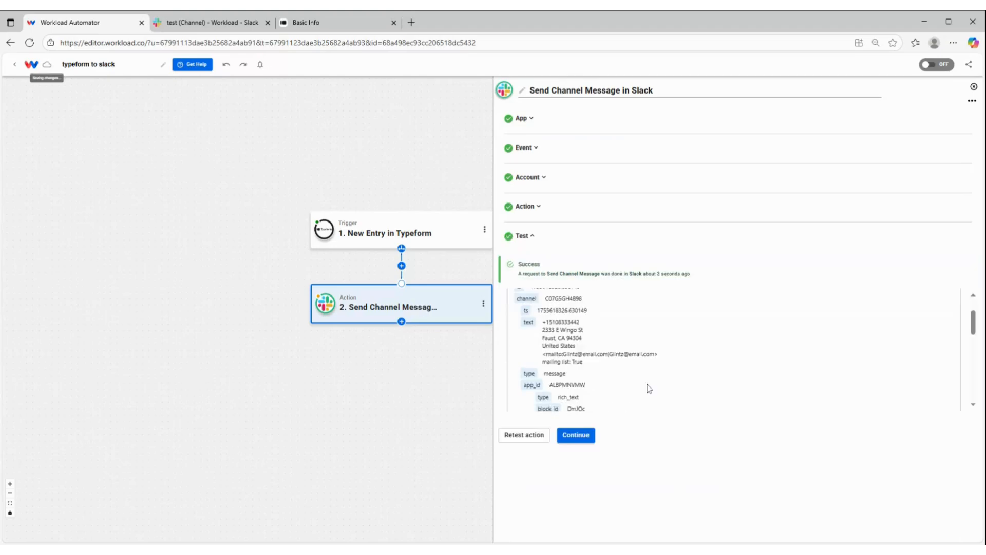
pyautogui.scroll(-2, 649, 388)
pyautogui.scroll(-1, 649, 388)
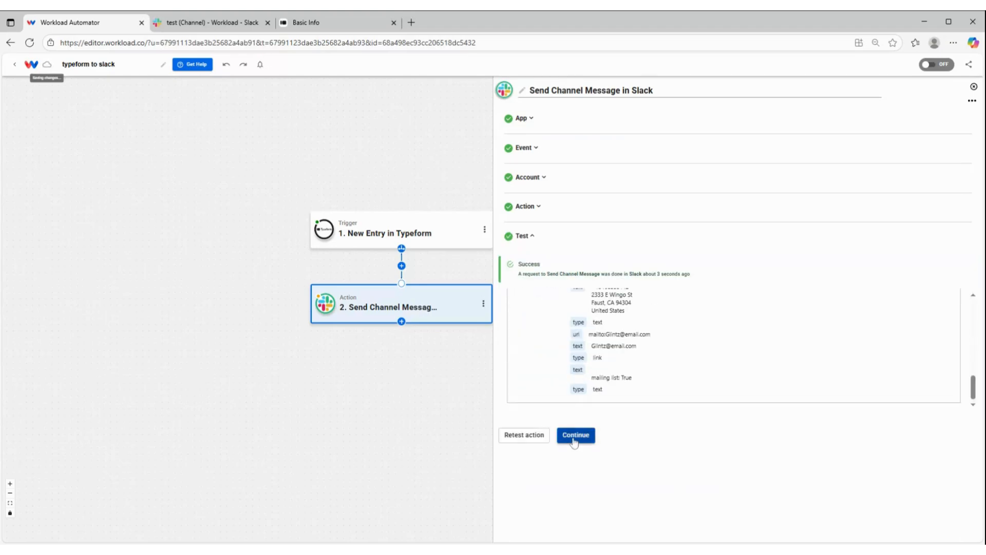
pyautogui.click(574, 435)
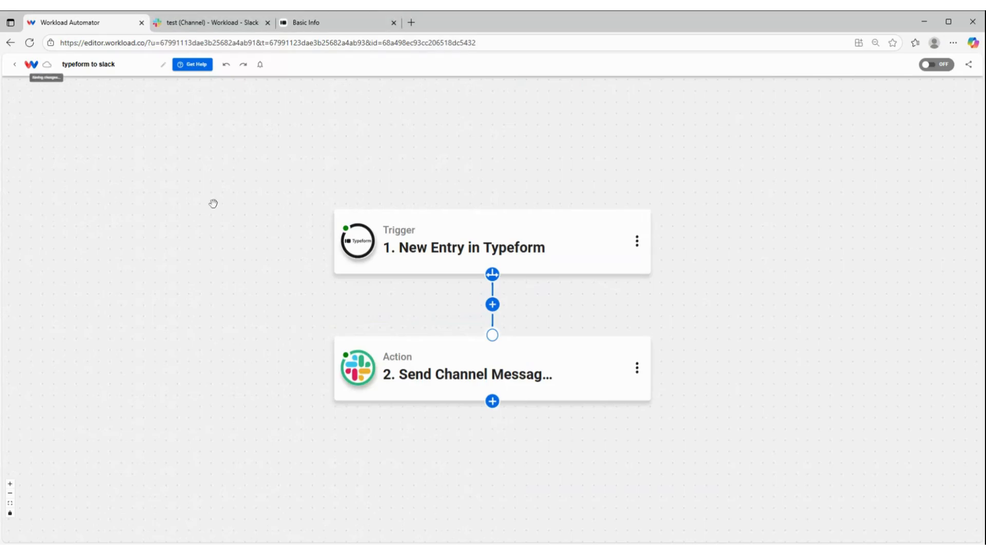
# Switch to Slack and check the newest Workload message and its sender details in the test channel
pyautogui.click(224, 24)
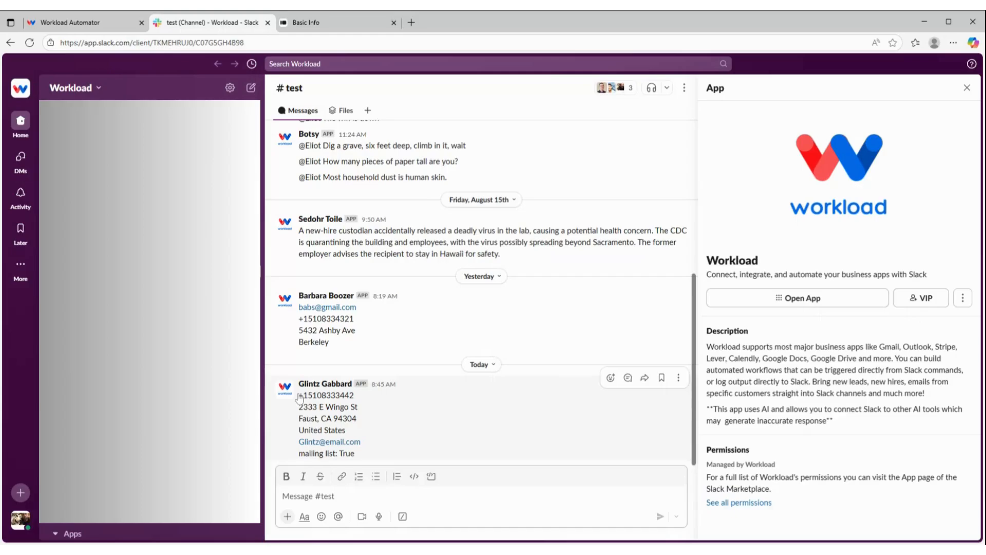
pyautogui.click(317, 384)
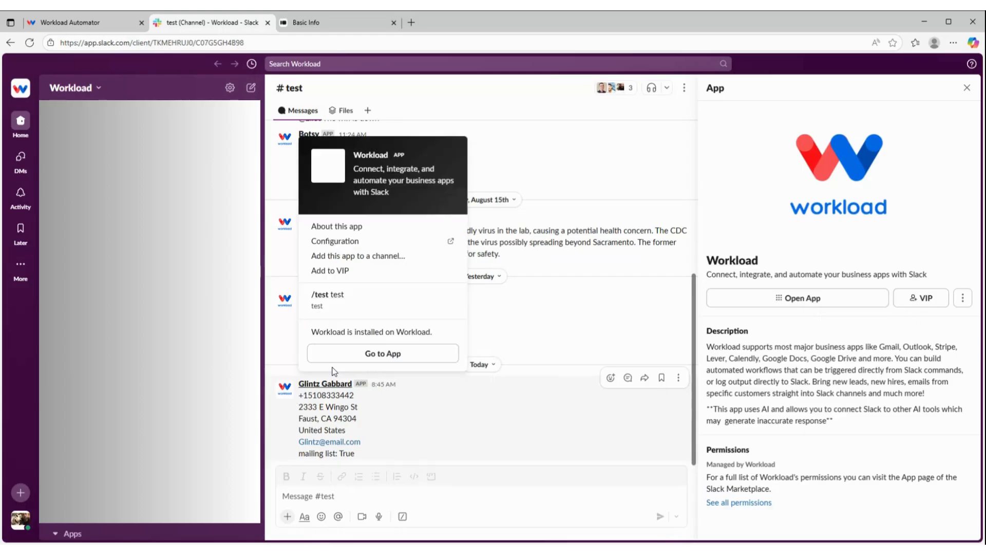
pyautogui.click(318, 406)
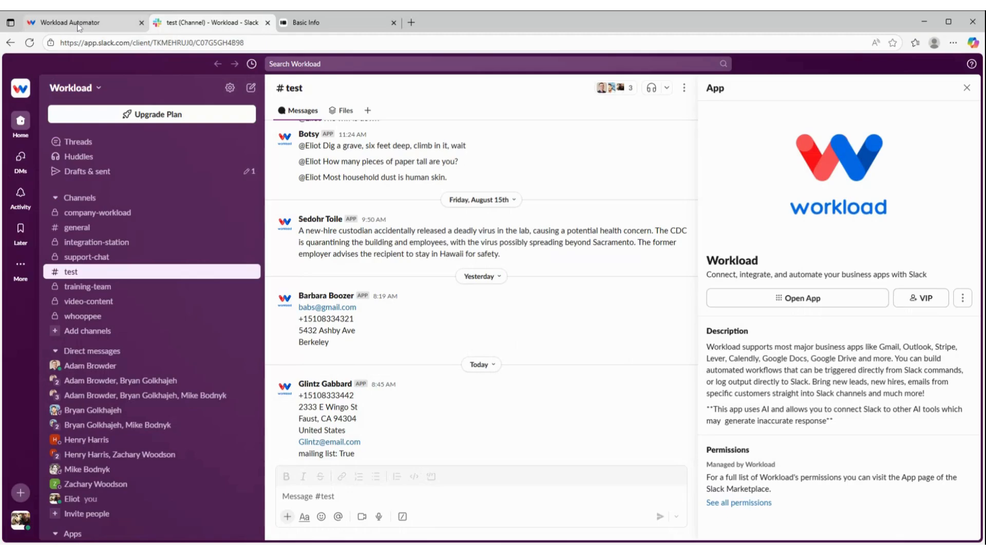
# Return to the Workload editor and turn on the typeform to slack automation
pyautogui.click(79, 26)
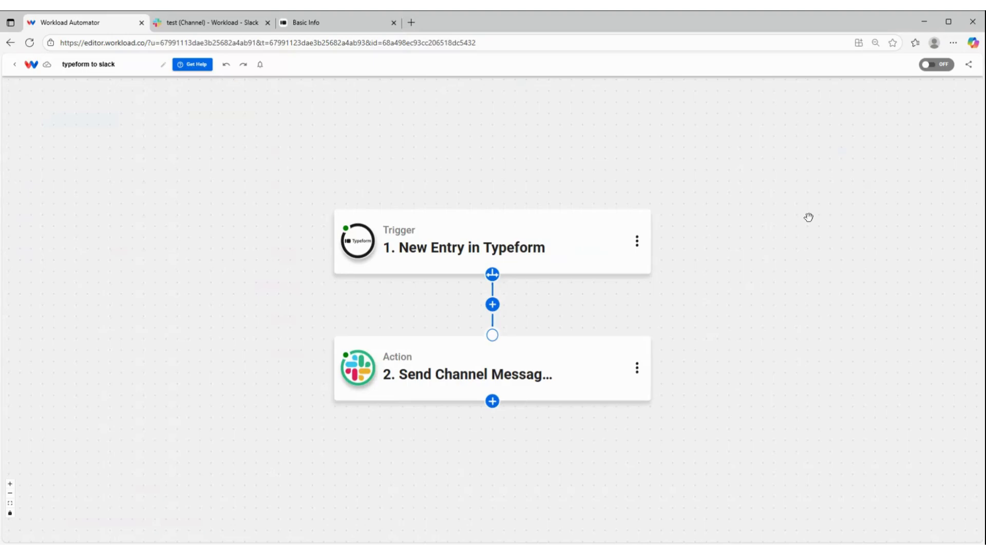
pyautogui.click(936, 65)
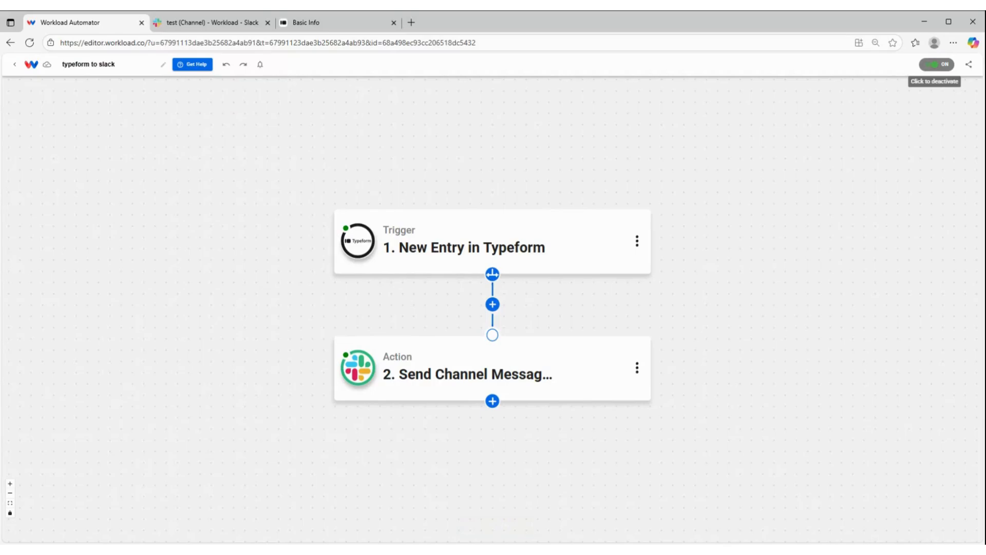
pyautogui.moveTo(607, 257)
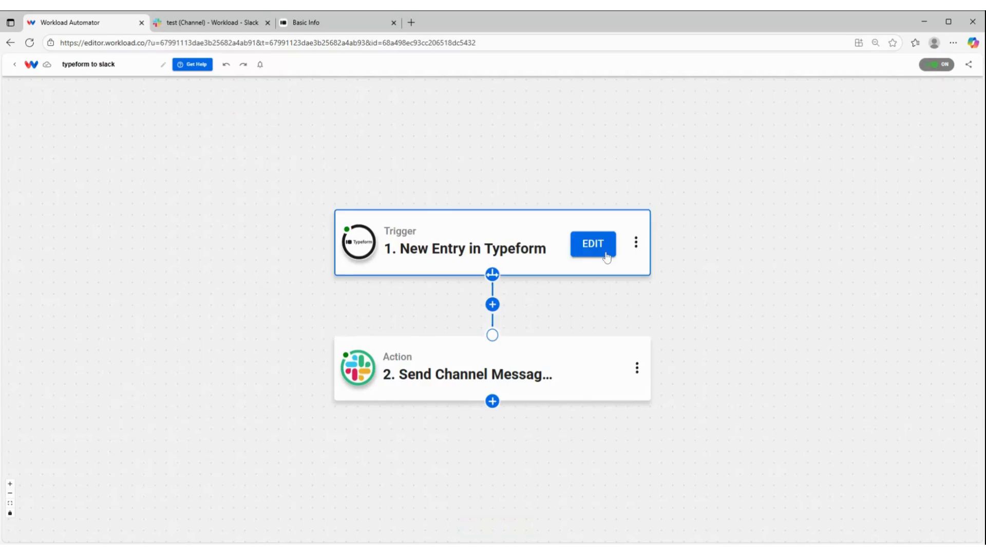